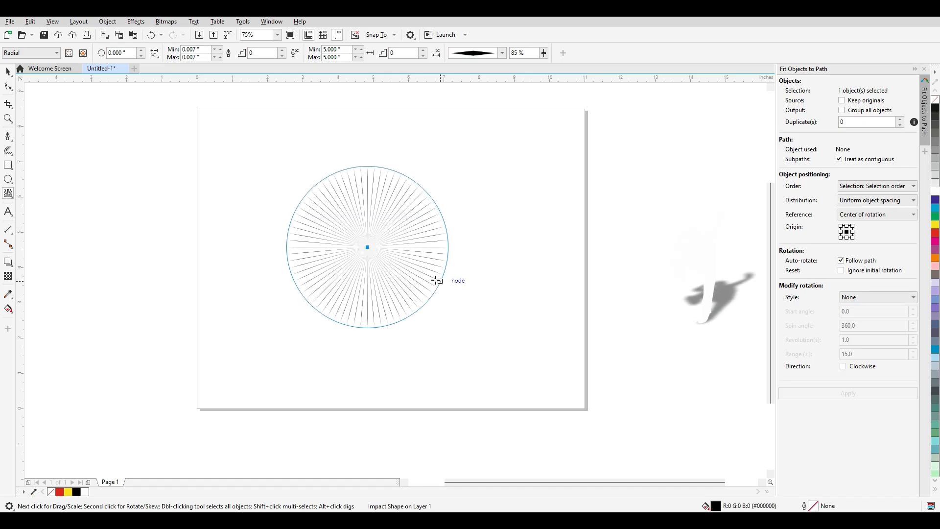
Step: Change the radial Impact shape's line style to the one-sided taper that starts thin and ends wide
scroll(360, 221, up, 2)
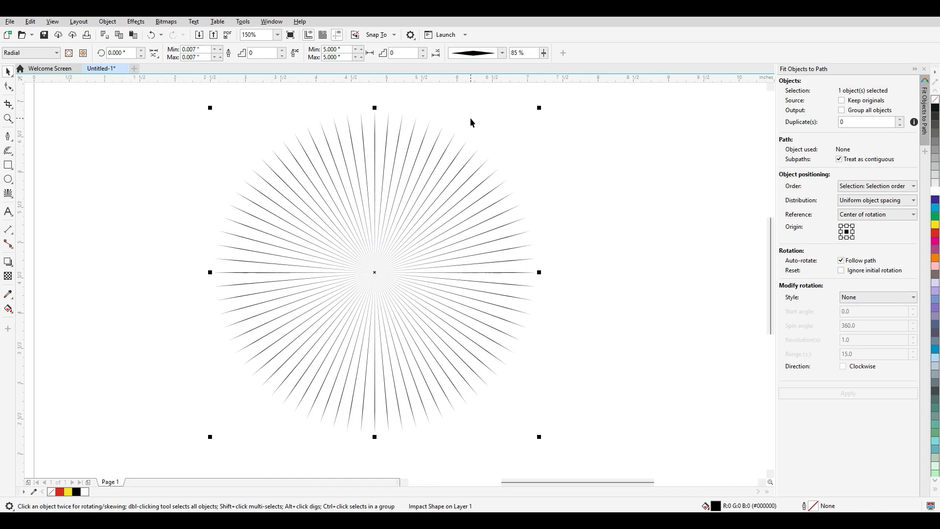
click(462, 53)
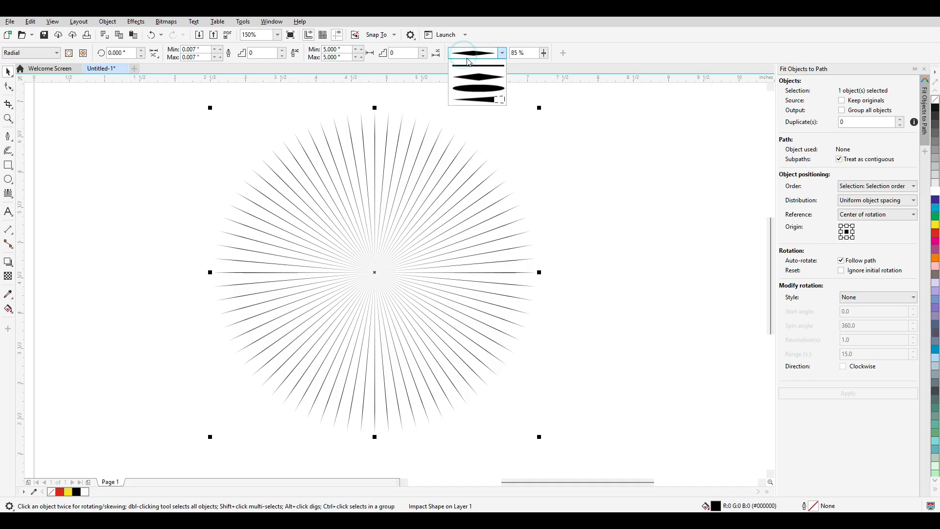
click(483, 101)
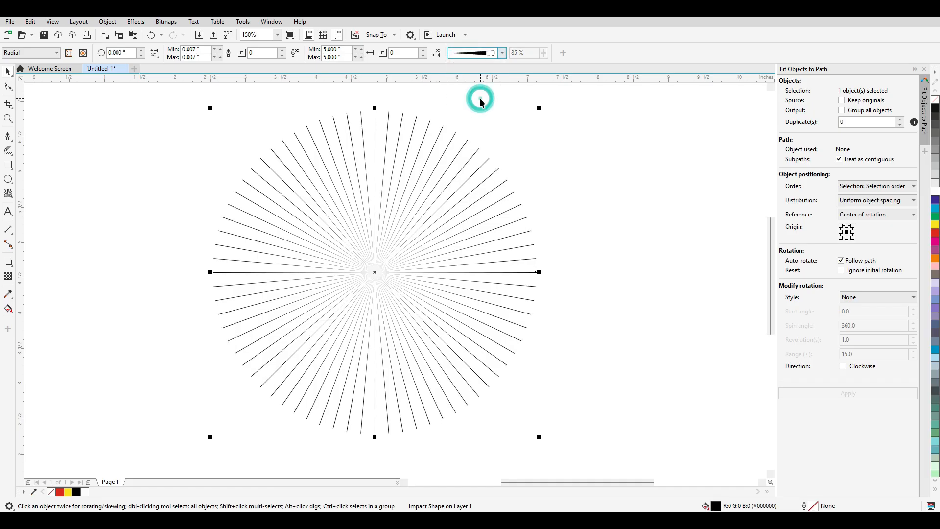
Step: Set the line spacing step of the radial Impact shape to 10
click(424, 50)
click(424, 49)
click(424, 49)
click(424, 49)
click(424, 49)
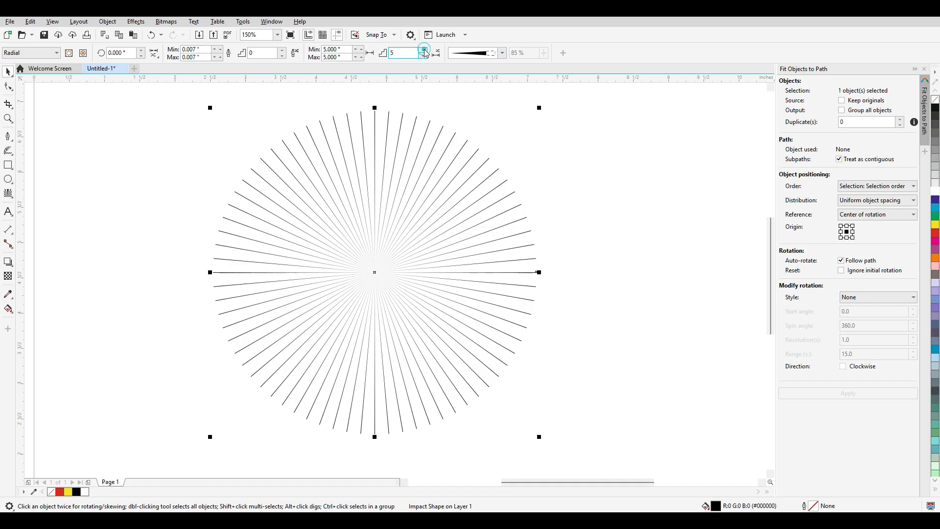
click(424, 50)
click(424, 50)
click(424, 50)
Step: Set the line width step of the radial Impact shape to 10
click(282, 50)
click(282, 50)
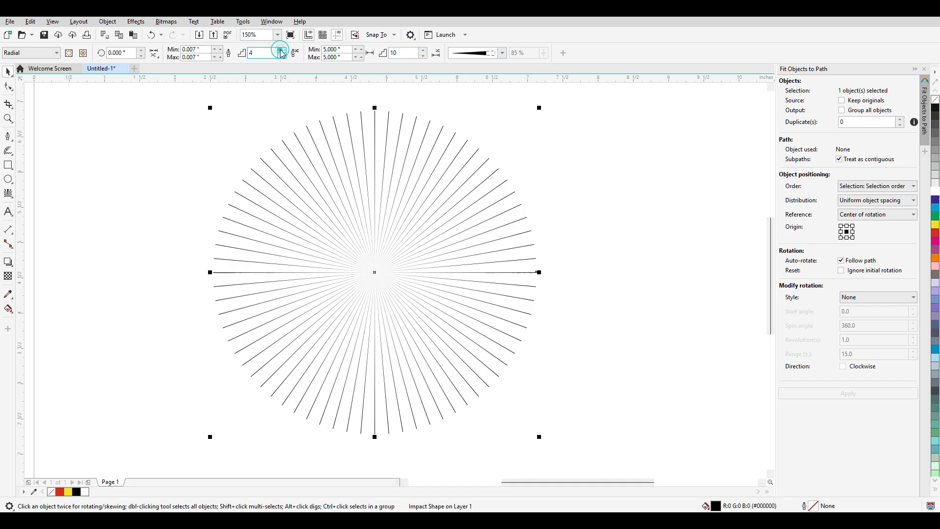
click(281, 50)
click(282, 49)
click(280, 50)
click(281, 50)
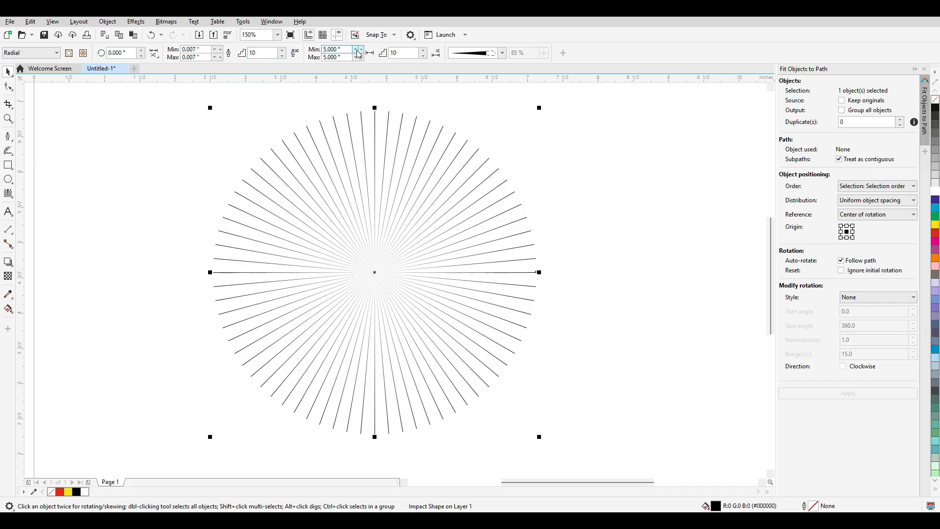
Step: Set the Impact shape's line spacing to a minimum of 0.500° and a maximum of 1.000°
click(357, 51)
click(358, 53)
click(358, 53)
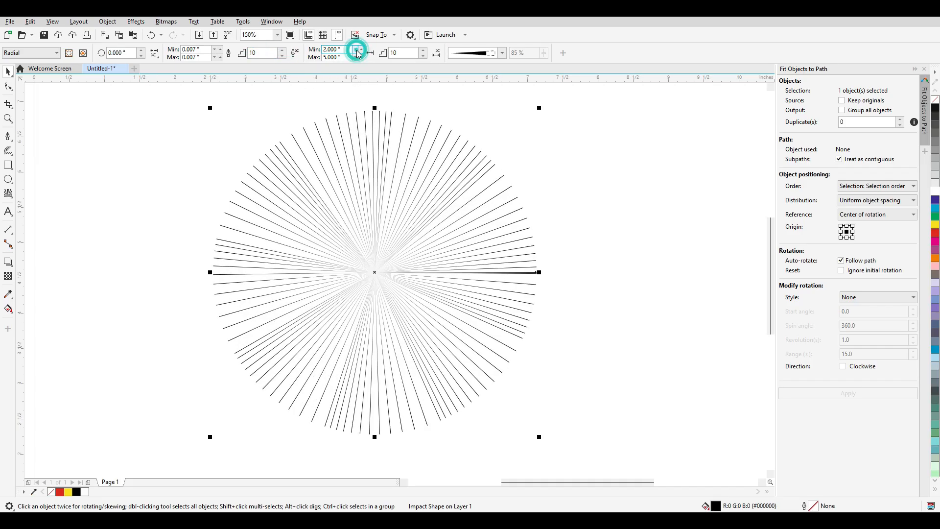
click(358, 53)
click(358, 53)
click(358, 59)
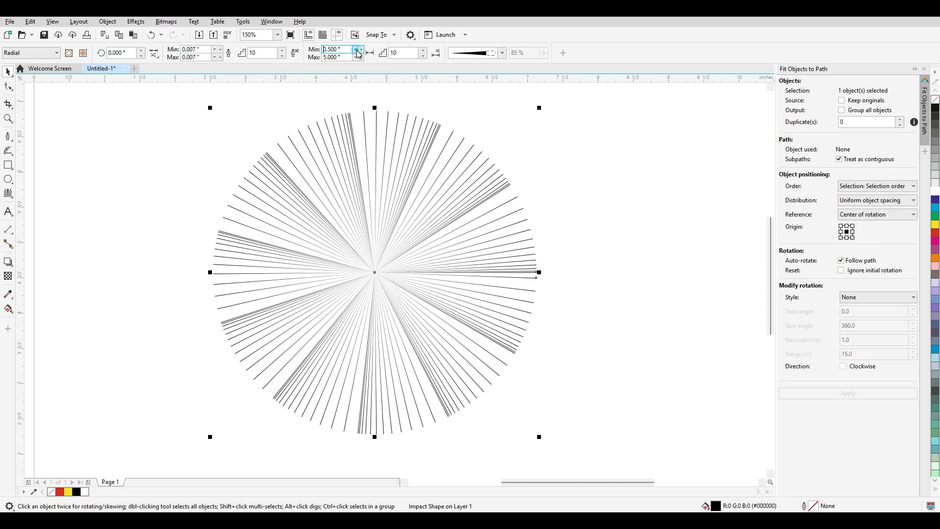
click(361, 59)
click(361, 59)
click(360, 59)
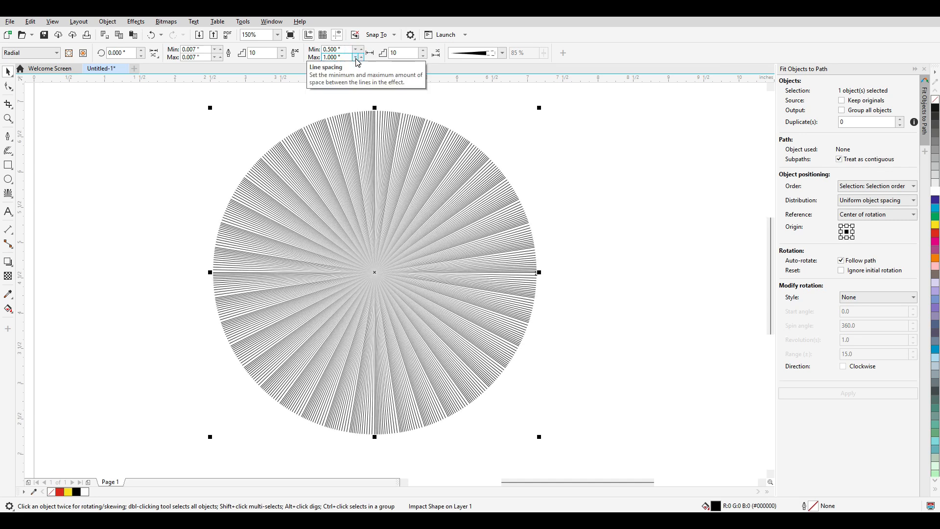
click(158, 136)
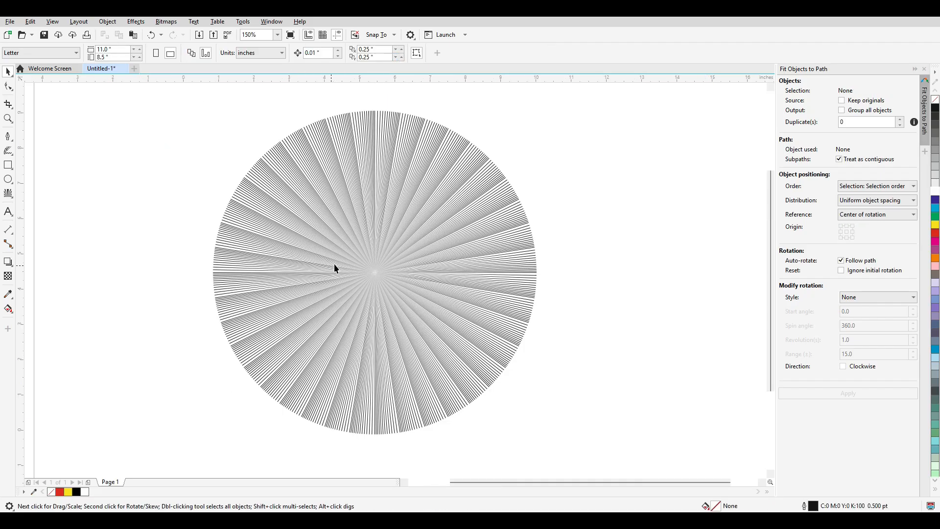
Step: Give the radial Impact shape's lines a red outline
scroll(333, 274, down, 1)
click(379, 230)
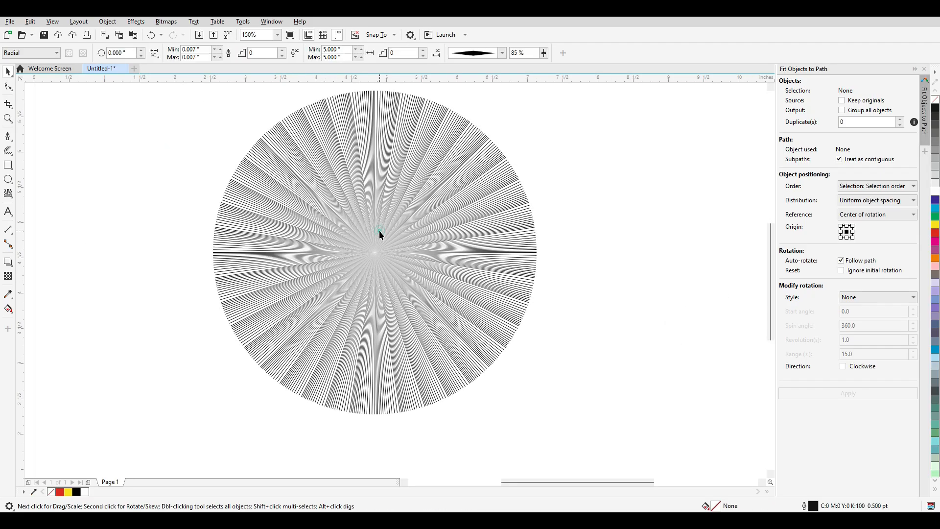
click(935, 232)
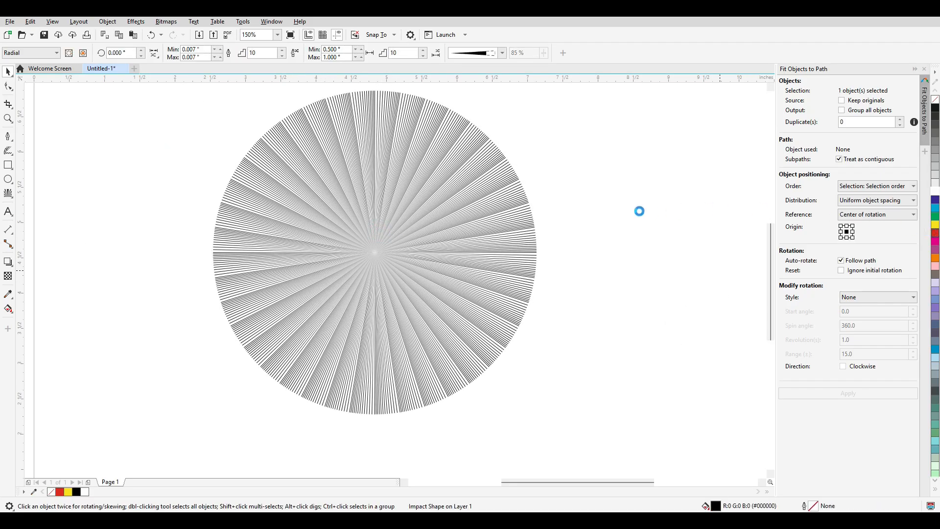
click(639, 211)
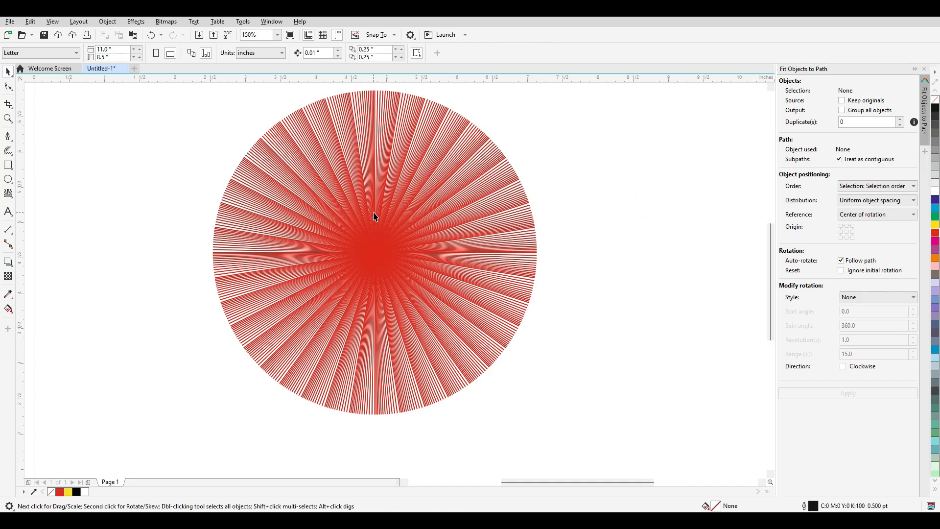
Step: Move the white dancer silhouette onto the page's right edge and clear its drop shadow
scroll(377, 211, down, 2)
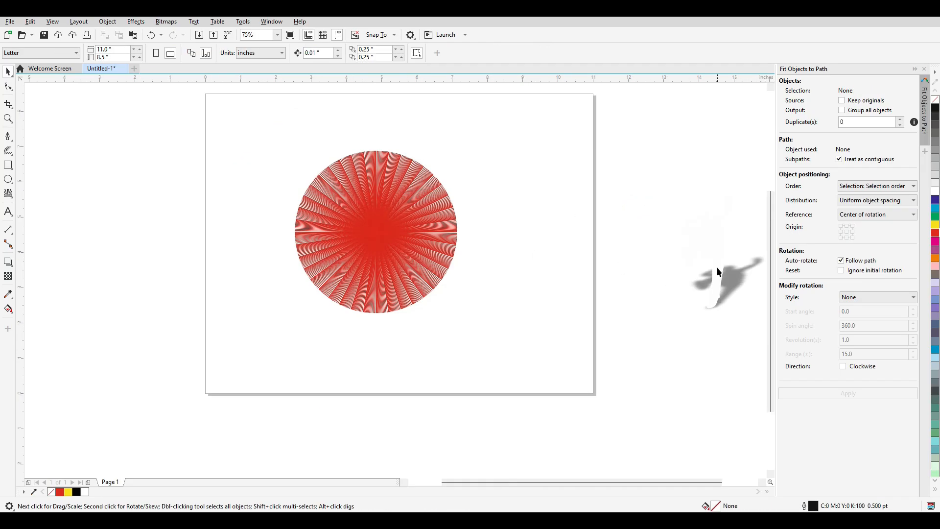
drag(716, 251, 599, 245)
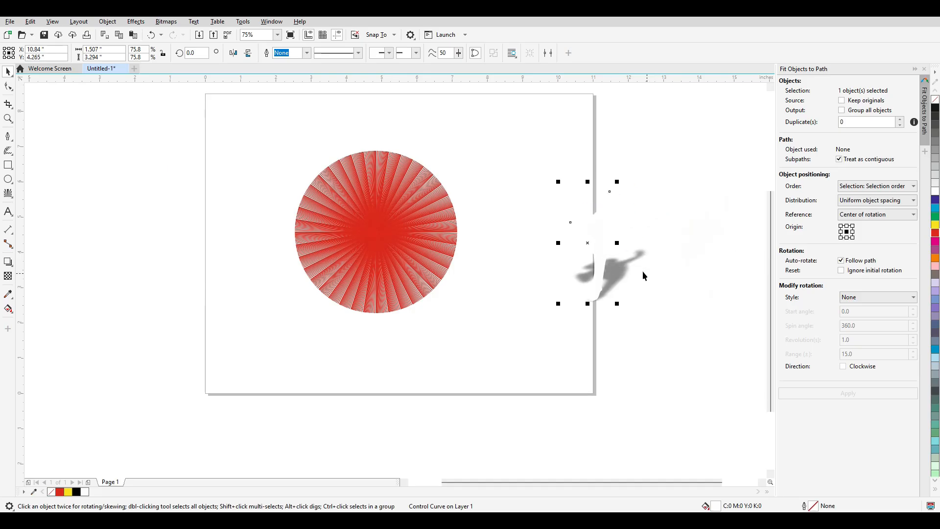
click(622, 262)
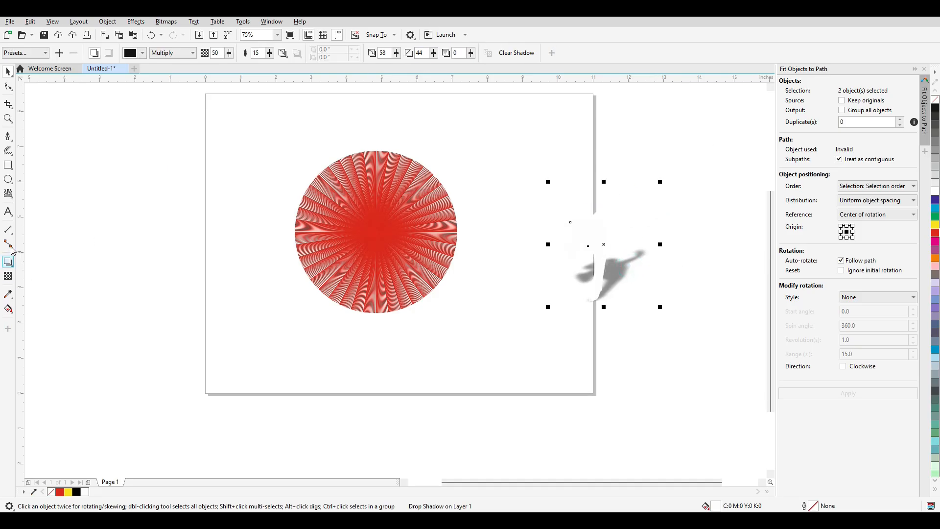
click(8, 262)
click(518, 53)
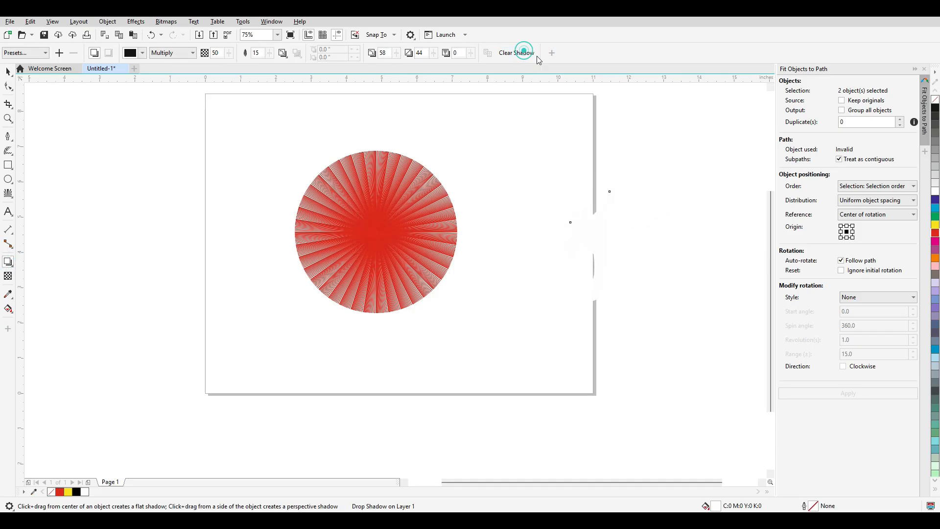
Step: Move the dancer silhouette onto the radial Impact shape and fill it with 80% black
key(space)
drag(598, 225, 395, 225)
click(936, 127)
click(627, 151)
Step: Align the silhouette horizontally and vertically with the centre of the radial Impact shape
scroll(394, 222, up, 1)
shift+click(447, 213)
key(c)
key(e)
shift+click(447, 212)
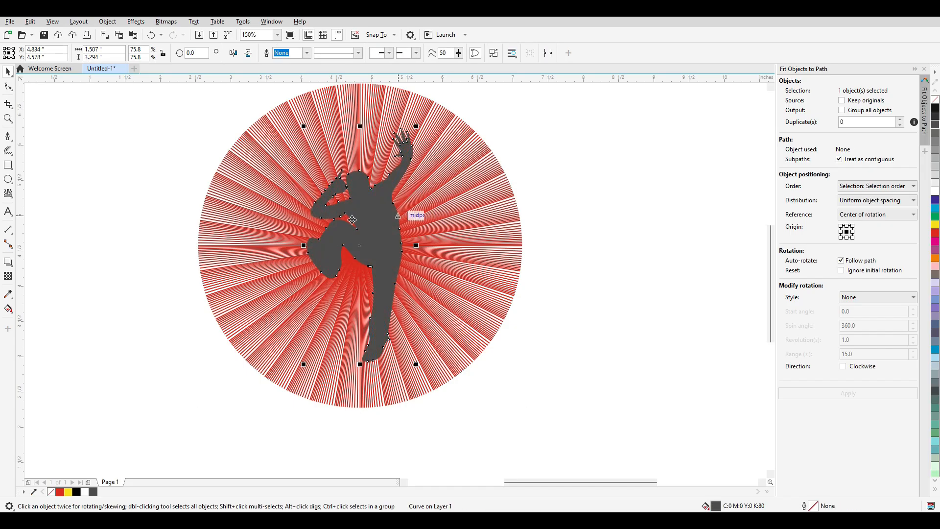
Step: Fill the silhouette white and add a perspective drop shadow from its foot, angled about 79° with a stretch of about 30
click(936, 193)
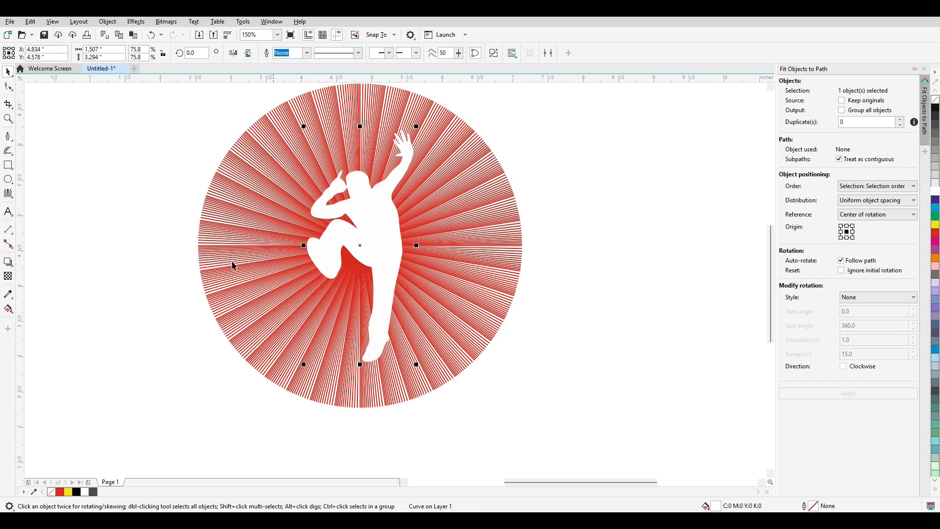
click(8, 262)
drag(360, 362, 373, 294)
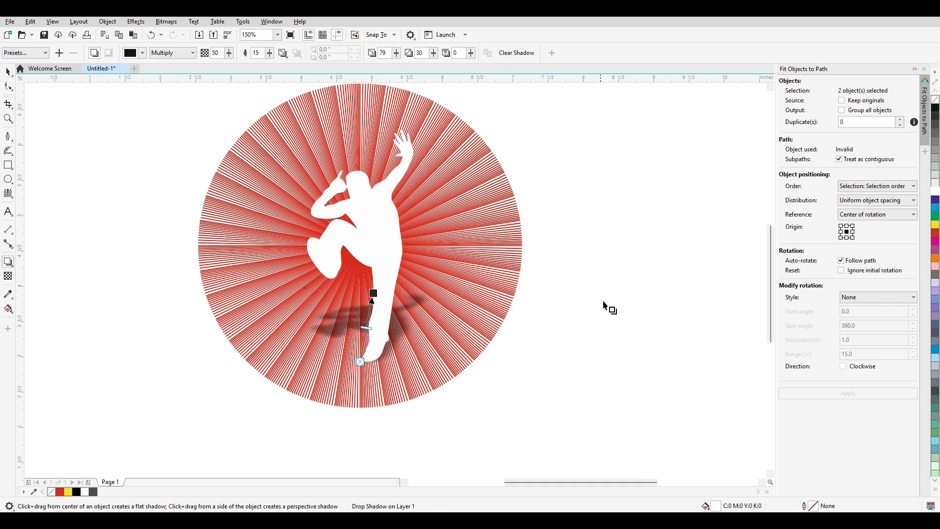
key(space)
click(638, 254)
scroll(451, 233, down, 1)
scroll(450, 224, up, 1)
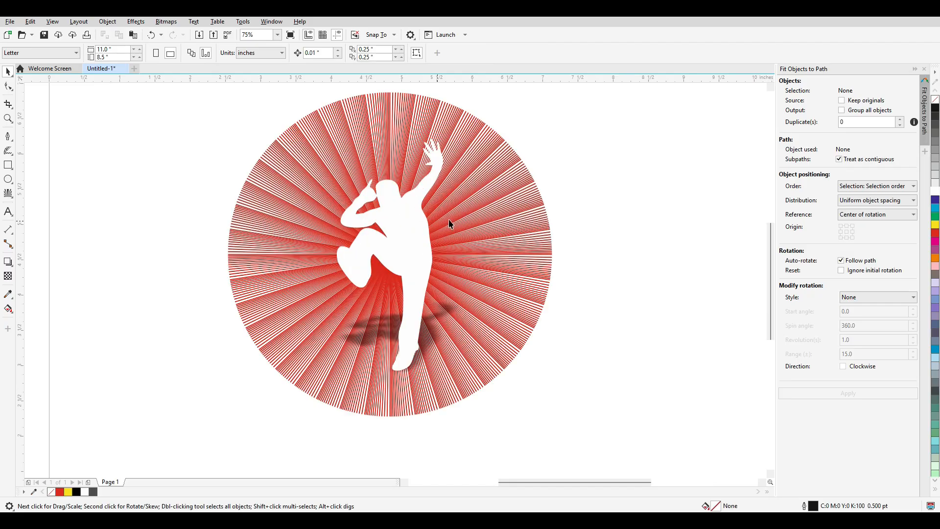
Step: Change the outline colour of the radial Impact shape to black
click(469, 190)
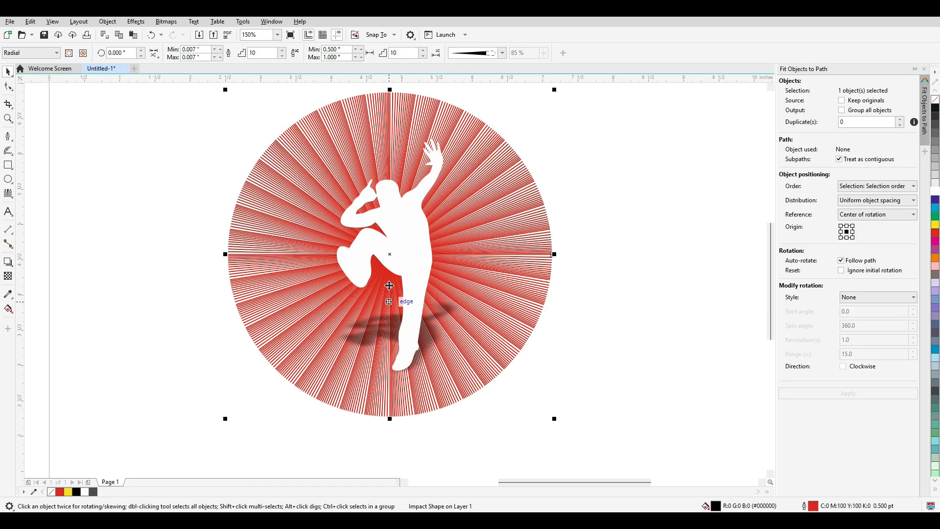
right_click(935, 107)
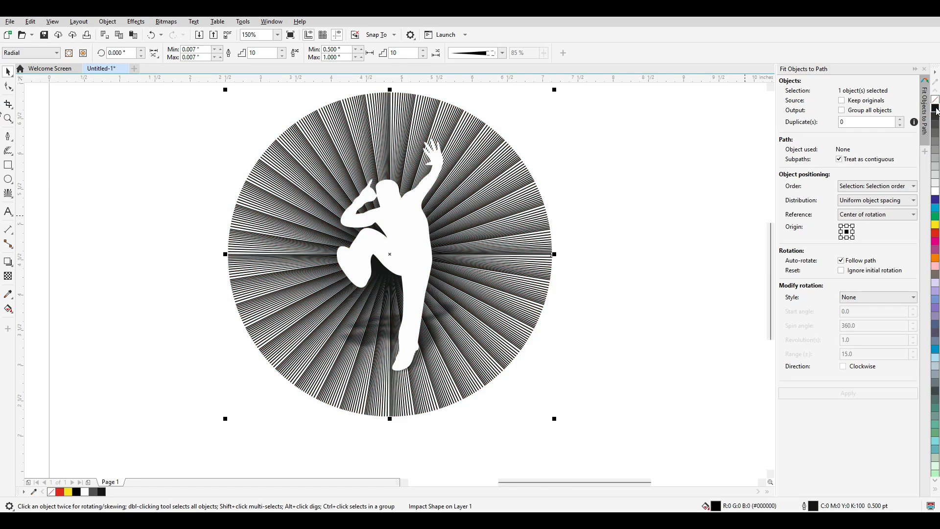
click(693, 166)
scroll(379, 271, down, 2)
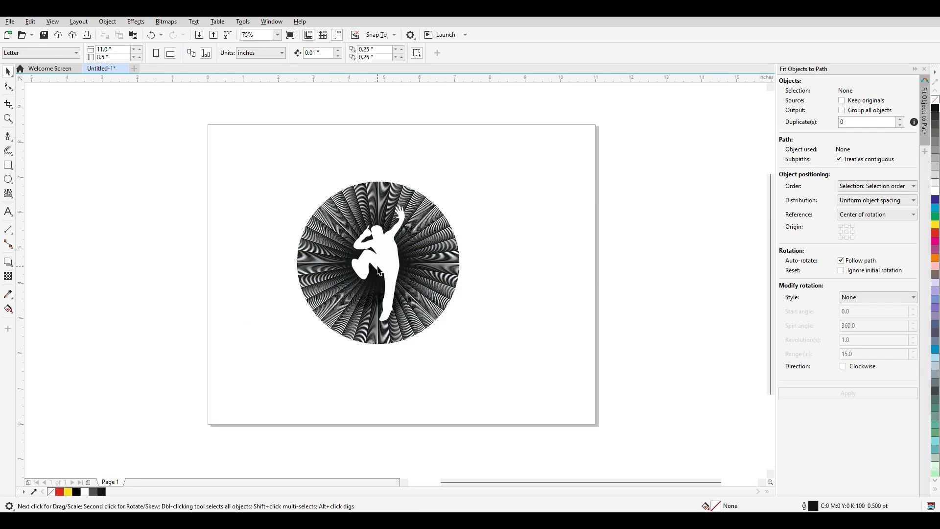
Step: Set the radial Impact shape's outline colour to 80% black
scroll(395, 271, up, 2)
click(389, 263)
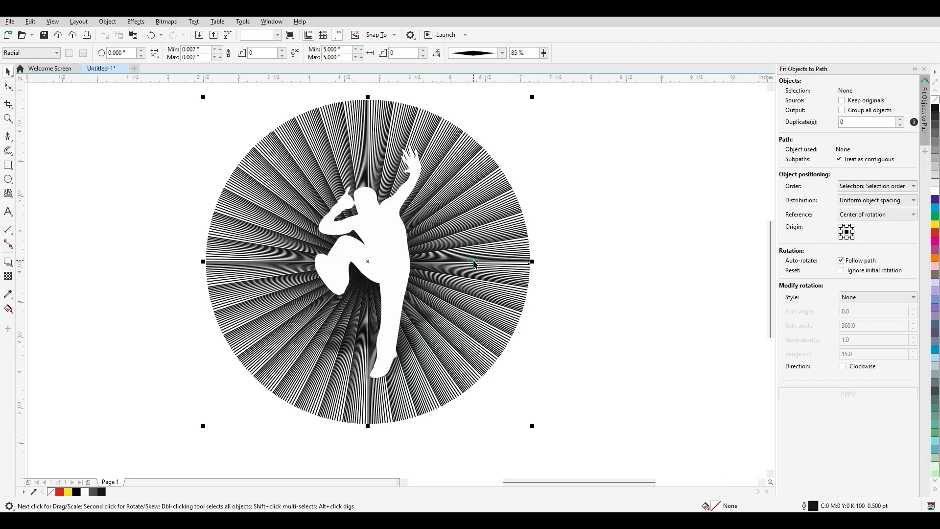
right_click(937, 126)
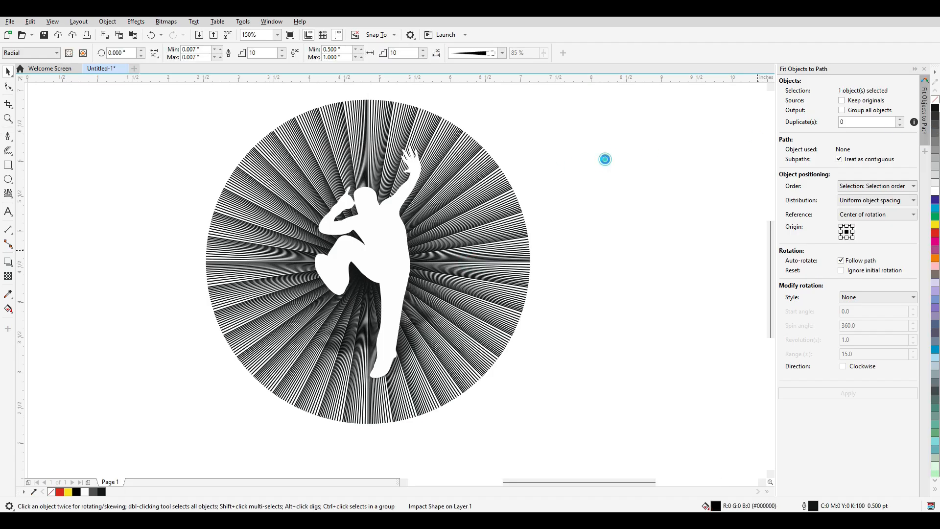
click(569, 163)
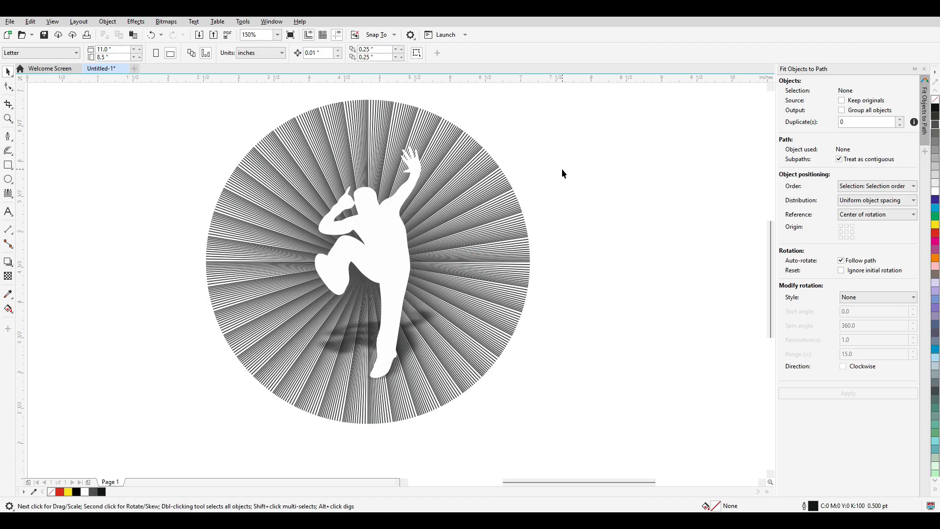
Step: Try a black fill on the silhouette, and restore its white fill and central position on the Impact shape
click(378, 235)
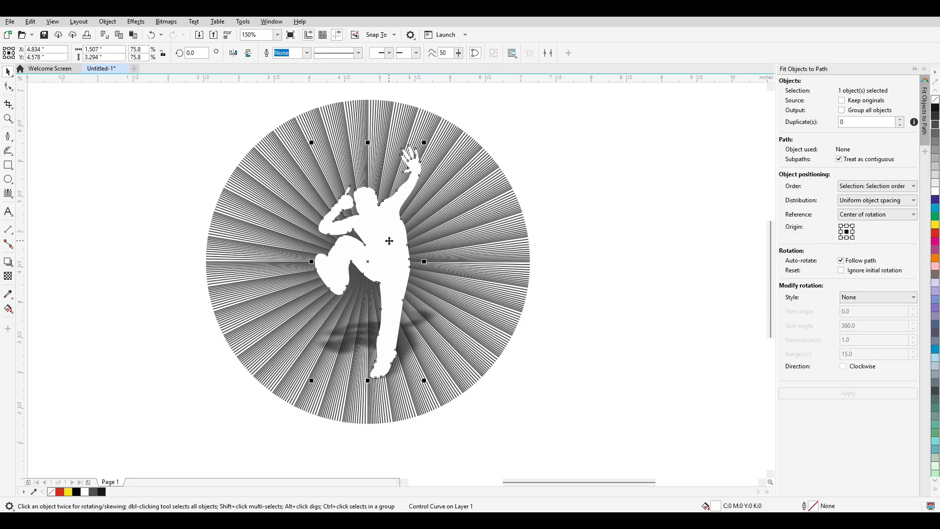
click(935, 116)
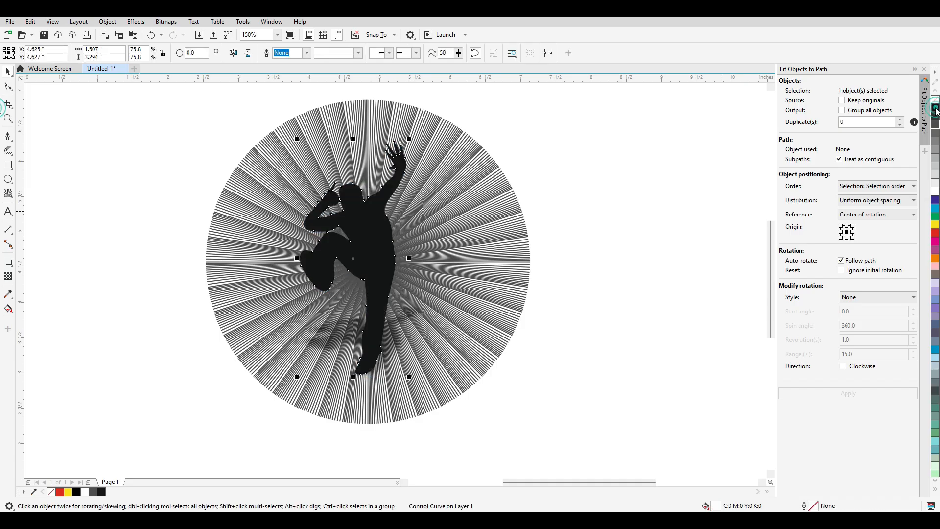
click(935, 195)
click(672, 189)
drag(362, 236, 370, 245)
click(612, 205)
scroll(446, 233, down, 2)
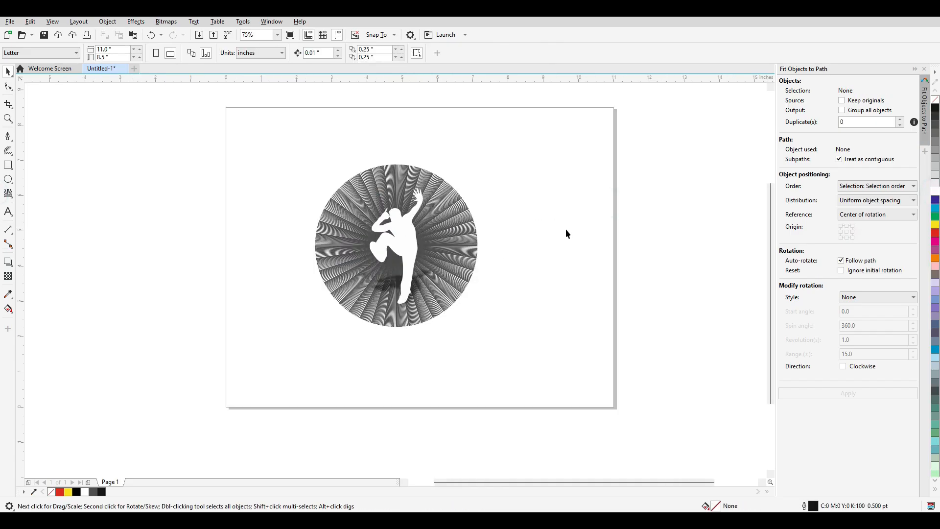
scroll(361, 229, up, 2)
click(447, 142)
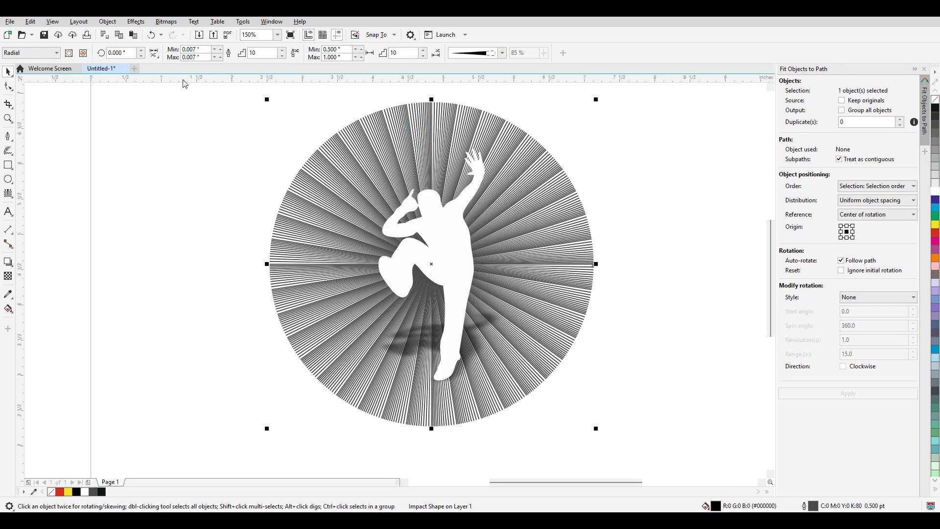
click(357, 58)
click(291, 139)
click(362, 56)
click(293, 184)
click(344, 168)
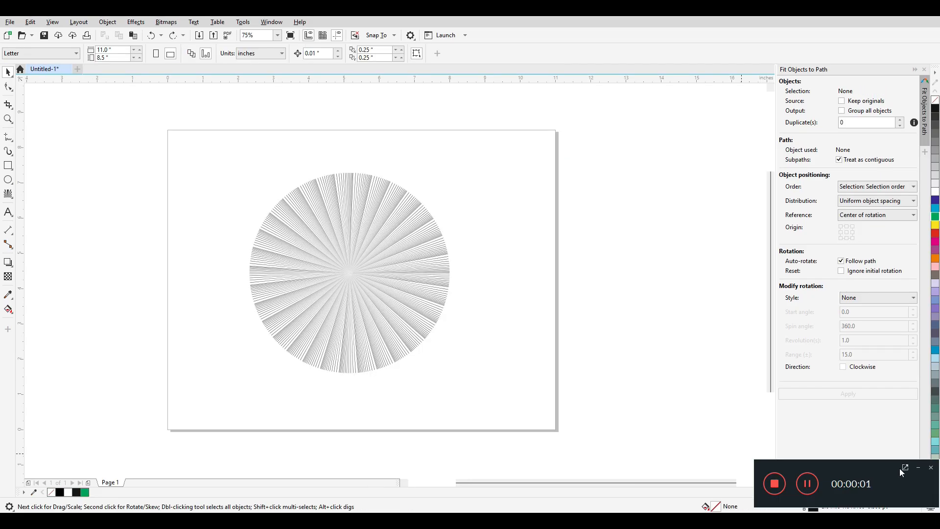
Step: Draw a circle about 3.2 inches in diameter across the page's left edge, beside the radial line shape
click(914, 467)
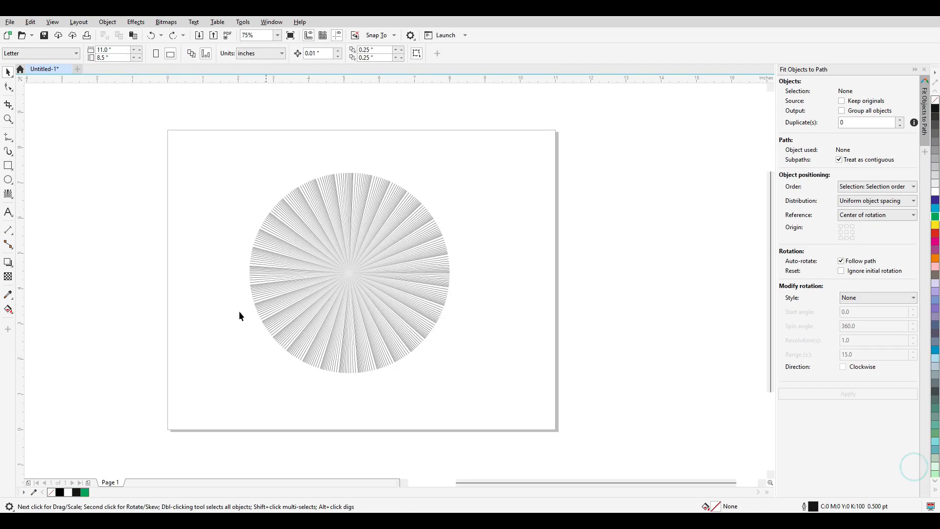
click(8, 180)
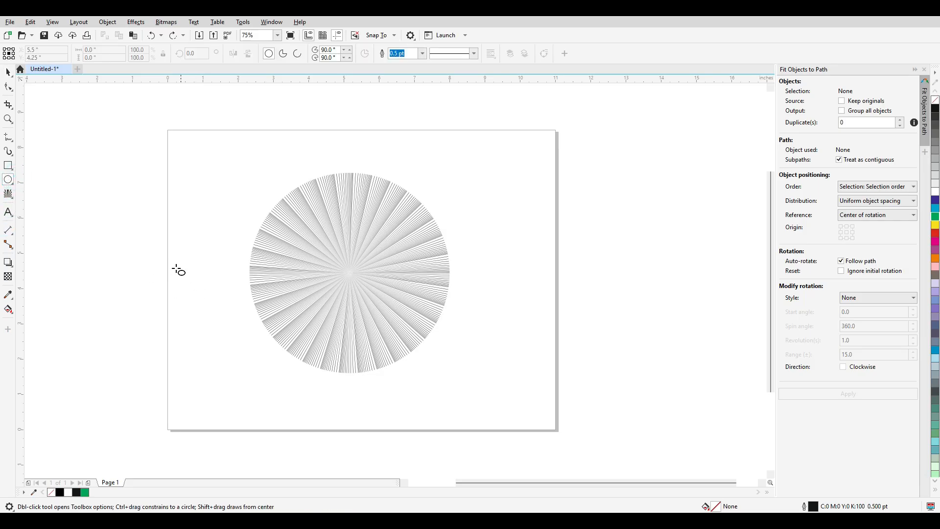
drag(179, 265, 236, 323)
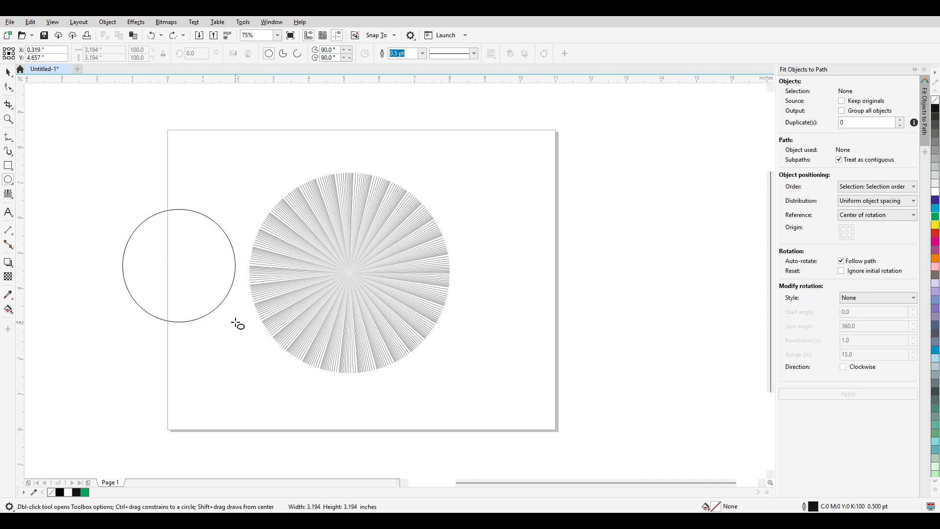
Step: Set the circle as the outer boundary of the radial Impact shape, and move the shape clear of the circle towards the page centre
key(space)
click(328, 267)
click(84, 53)
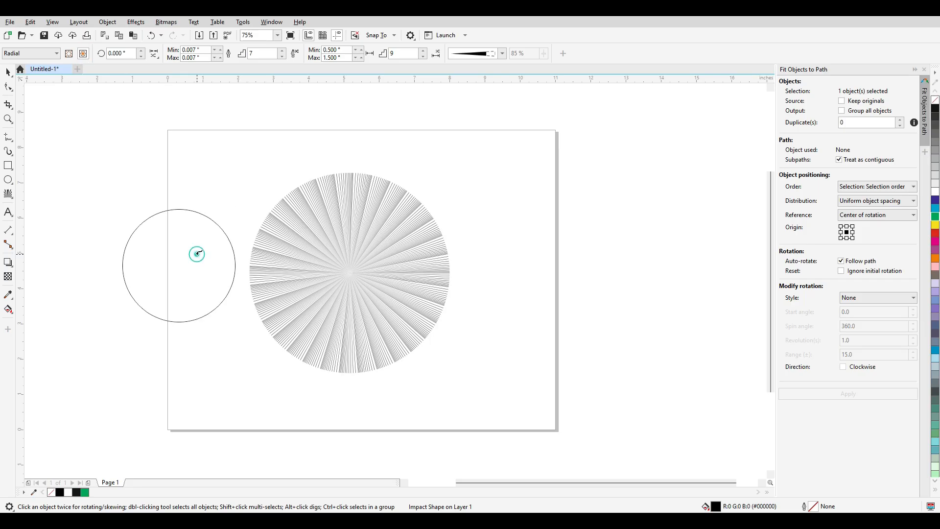
click(197, 254)
drag(197, 260, 368, 285)
scroll(295, 252, up, 1)
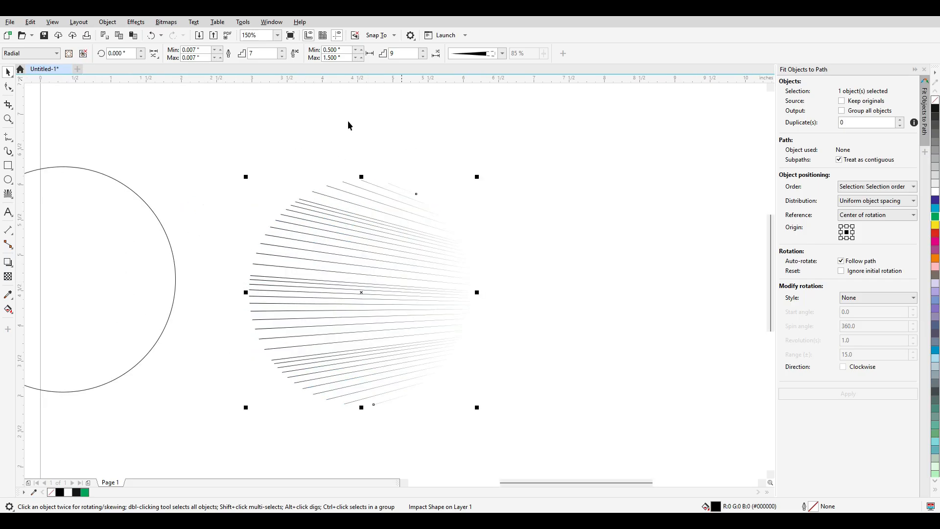
Step: Set the Impact shape's spacing steps to 6 and its outline colour to green
click(424, 51)
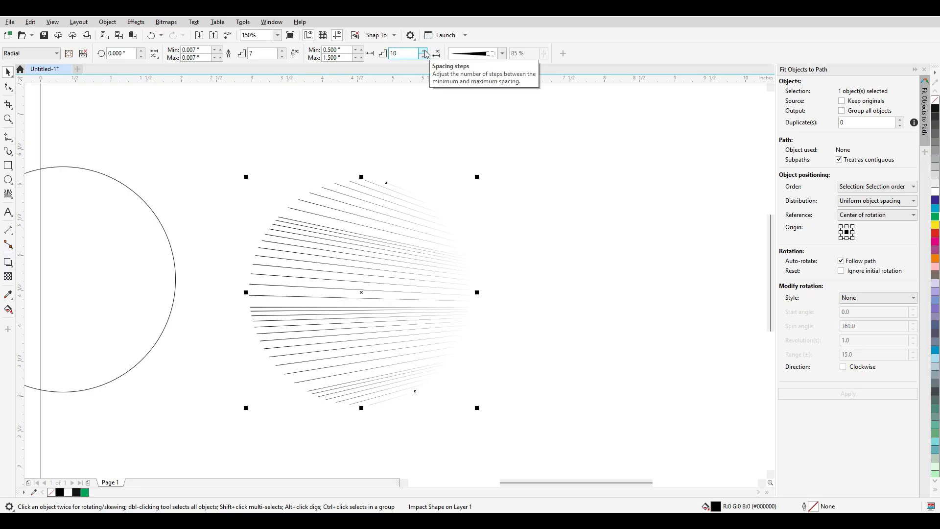
click(422, 57)
click(422, 57)
click(423, 57)
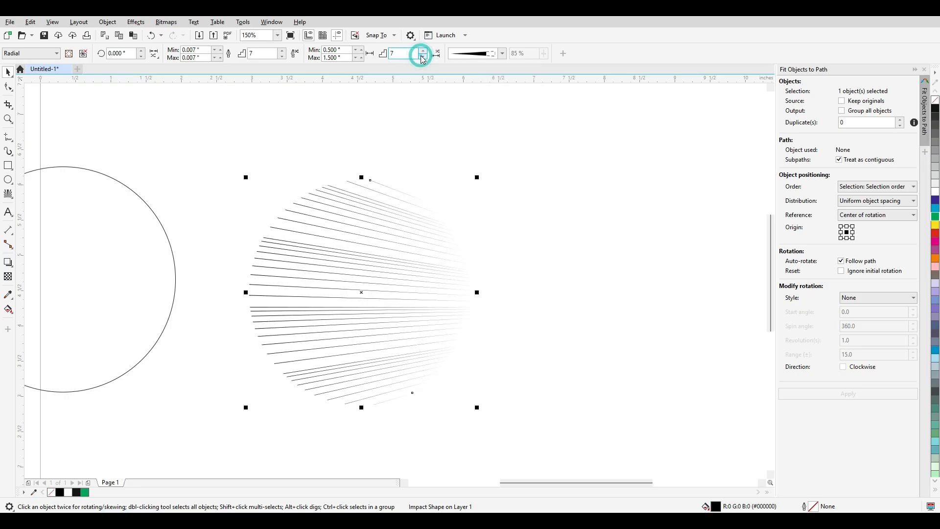
click(423, 56)
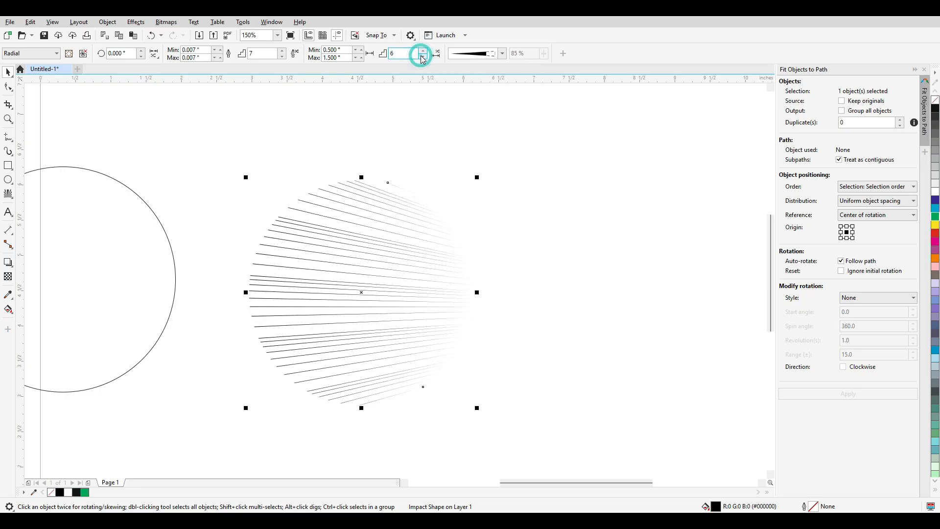
click(933, 218)
click(568, 223)
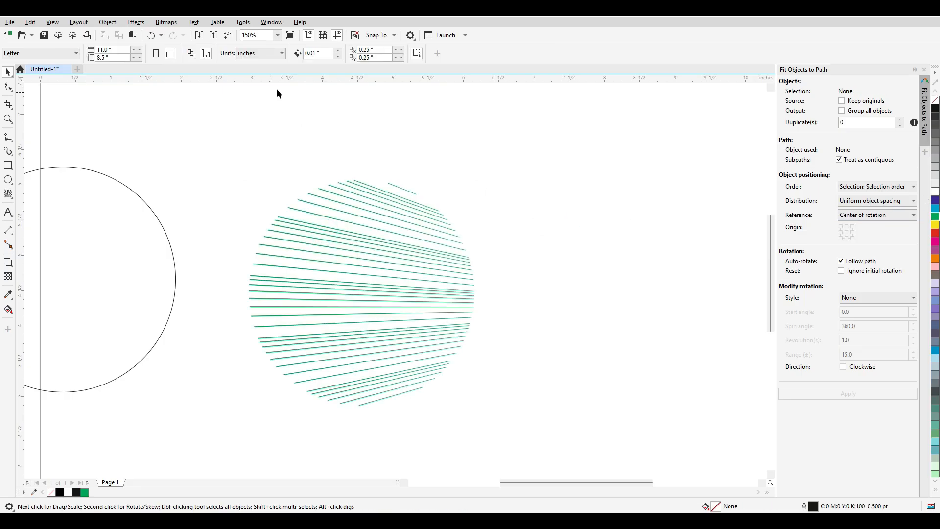
click(342, 215)
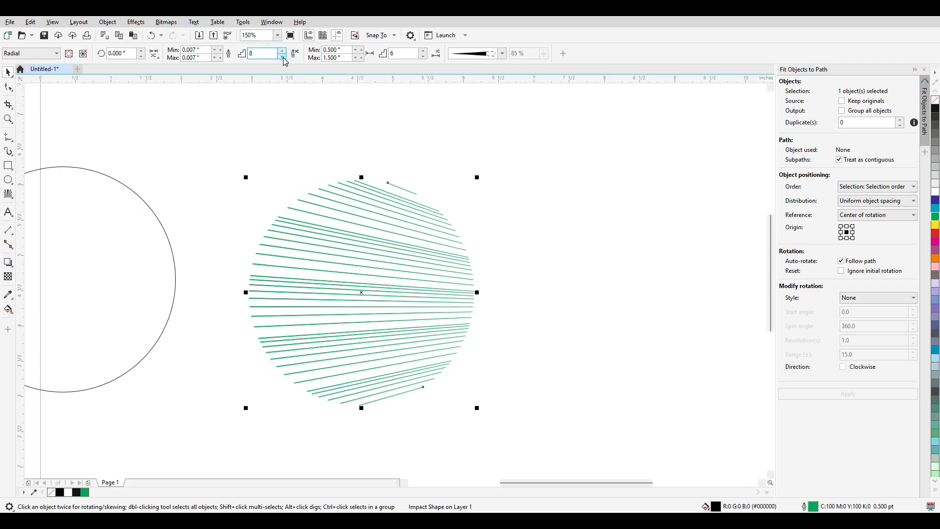
click(230, 136)
Step: Add the letter "A" as artistic text just above the green Impact shape
click(8, 213)
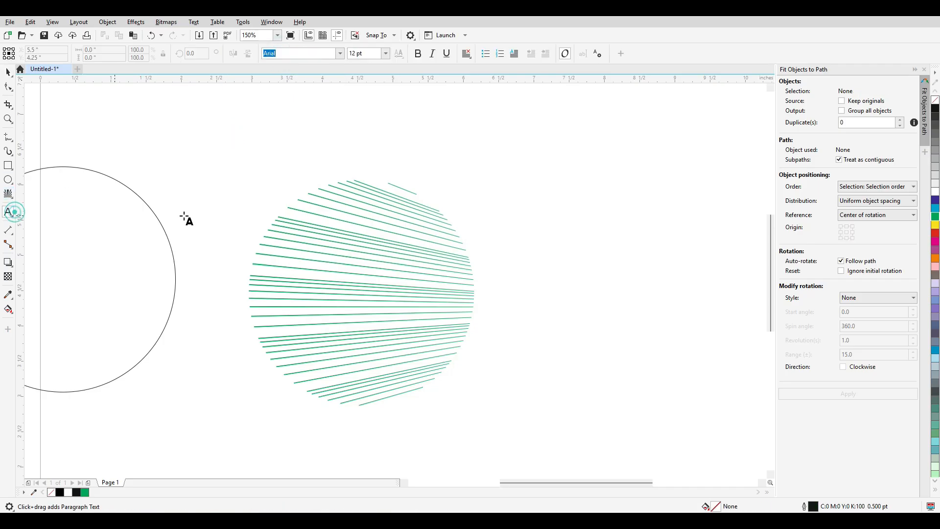
click(269, 162)
text(A)
key(ctrl+space)
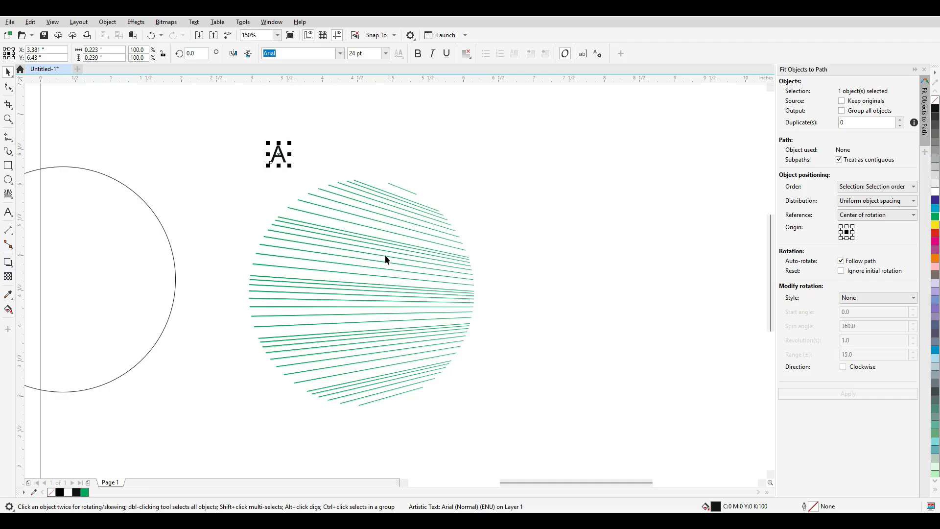
Step: Centre the letter A on the Impact shape and enlarge it about its centre to about 1.75 by 1.87 inches
shift+click(387, 243)
key(c)
key(e)
shift+click(388, 243)
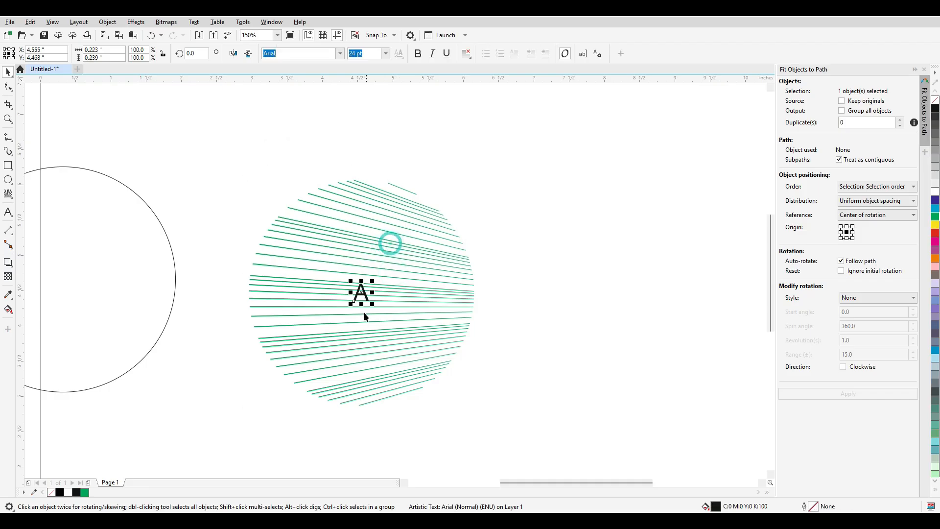
drag(372, 302, 426, 362)
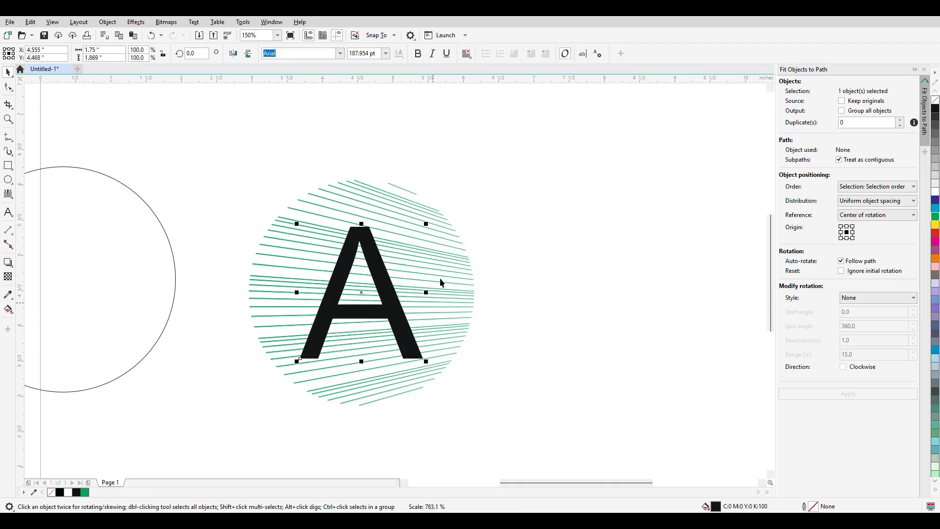
Step: Set the green Impact shape's spacing steps to 4 and its width steps to 0
click(439, 240)
click(438, 245)
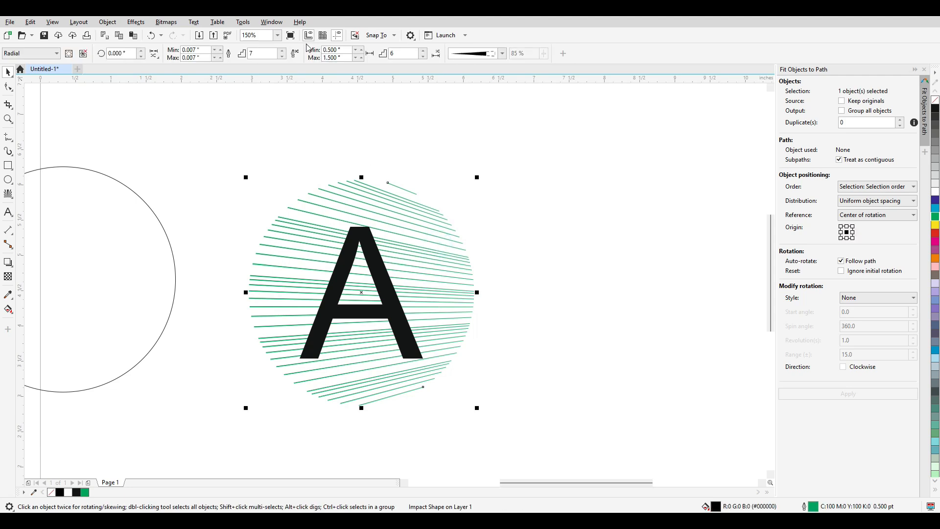
click(423, 56)
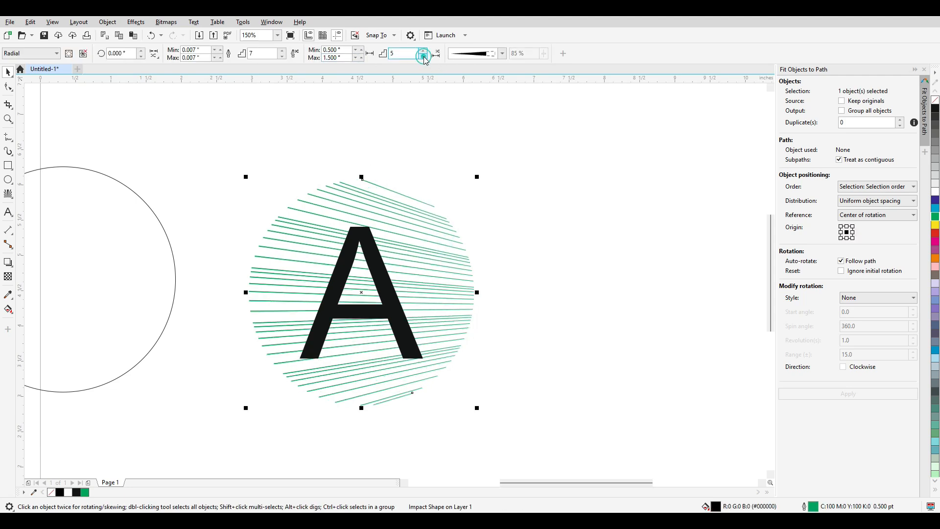
click(424, 56)
click(283, 57)
click(283, 57)
click(283, 57)
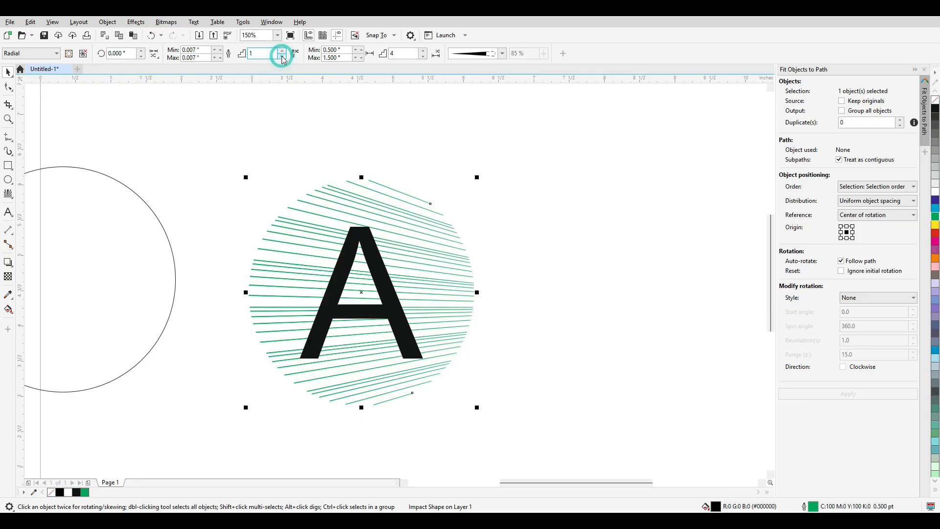
click(282, 57)
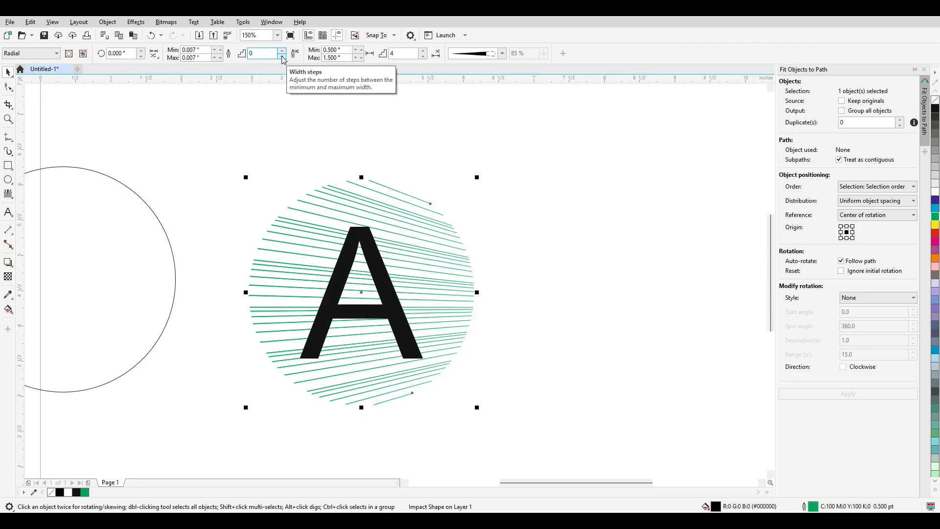
Step: Reduce the Impact shape's spacing steps to 0
click(422, 58)
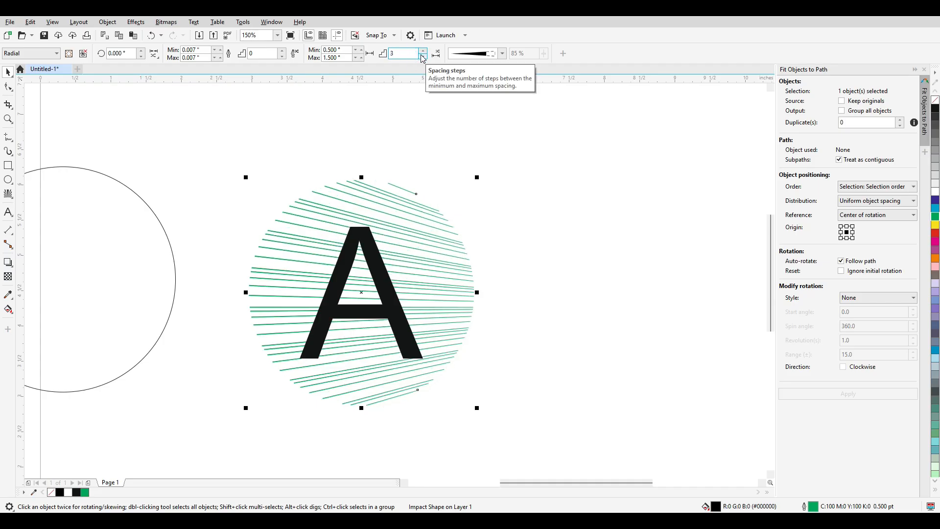
click(423, 57)
click(423, 58)
click(422, 58)
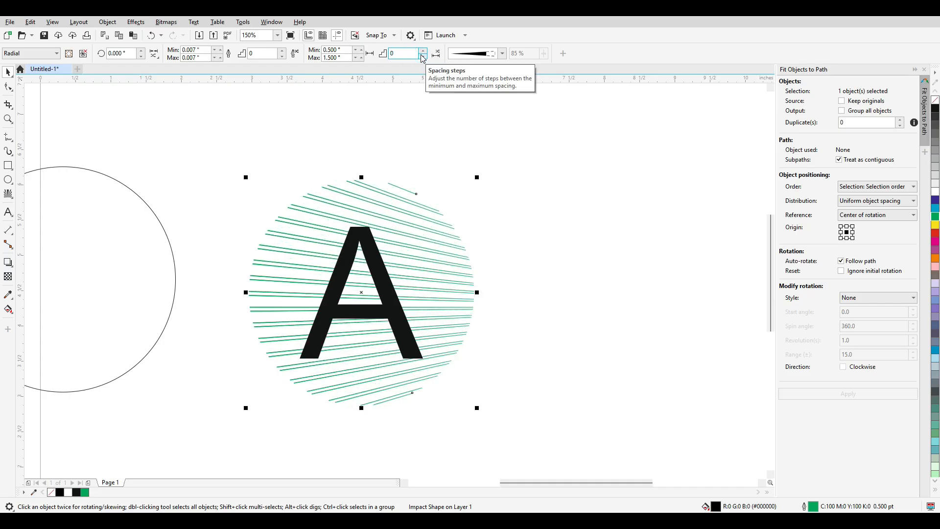
click(423, 57)
Step: Raise the Impact shape's spacing steps to 10
click(424, 50)
click(424, 50)
click(424, 50)
click(423, 50)
click(424, 50)
click(424, 50)
click(424, 50)
click(424, 49)
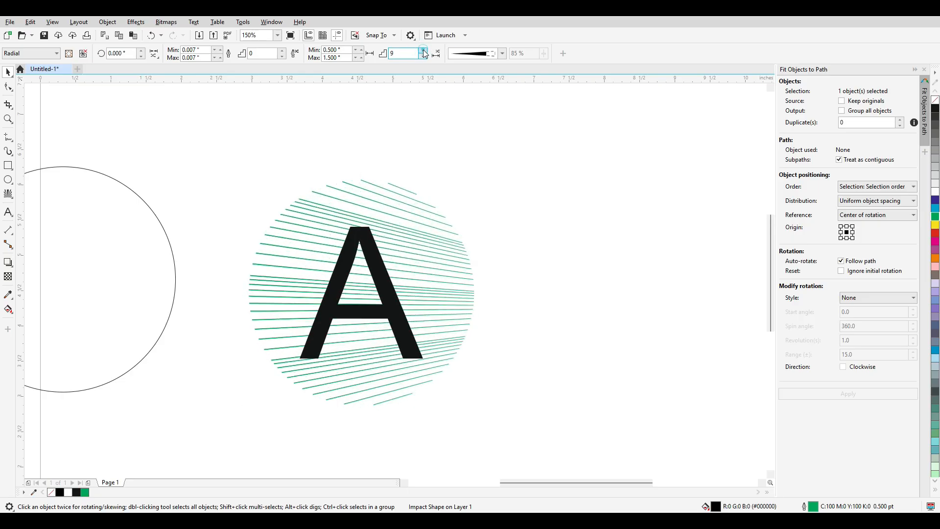
click(424, 50)
drag(436, 238, 400, 221)
key(ctrl+z)
click(399, 223)
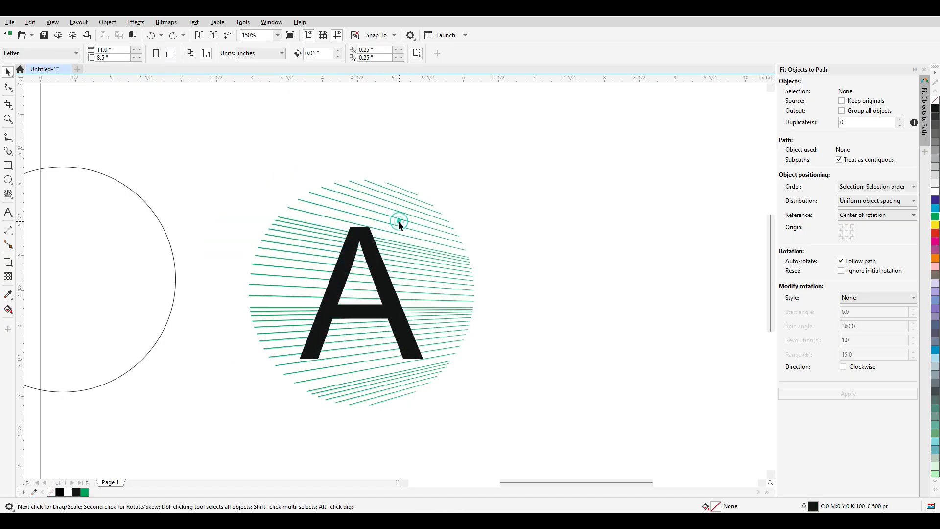
click(367, 209)
Step: Make the letter A bold and fill it with white
click(382, 283)
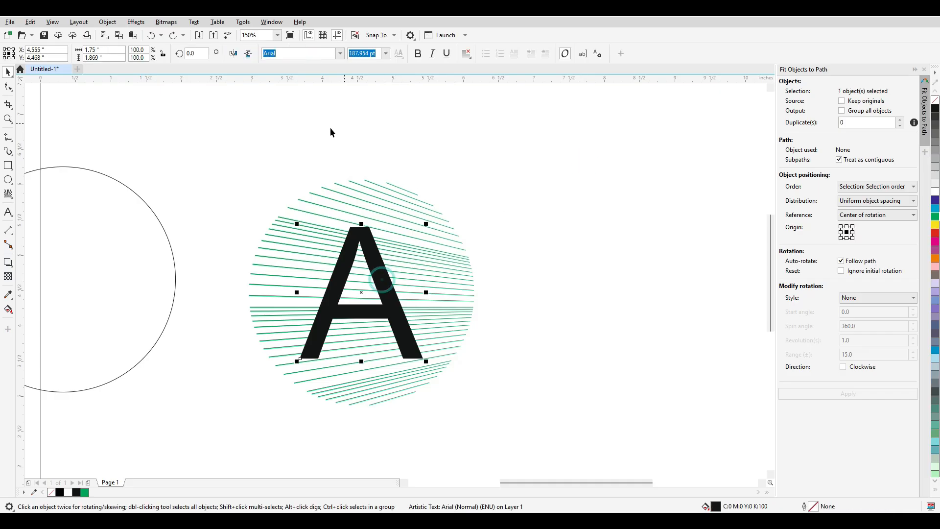
click(415, 55)
click(935, 191)
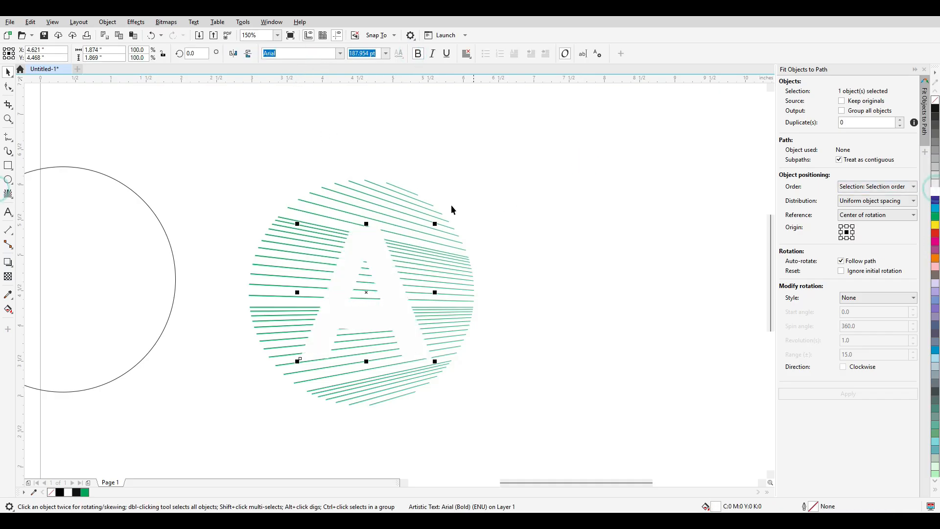
Step: Centre the bold white A on the Impact shape both horizontally and vertically
shift+click(393, 210)
key(c)
key(e)
shift+click(399, 210)
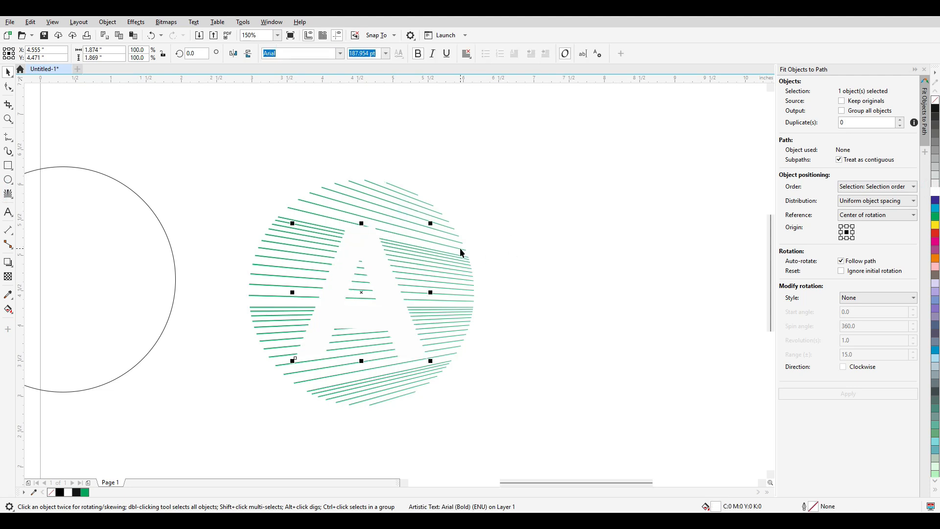
Step: Give the letter A a green 2-point calligraphic outline with a stretch of 23% and an angle of -51.3°
key(F12)
text(2)
key(Tab)
drag(591, 269, 591, 270)
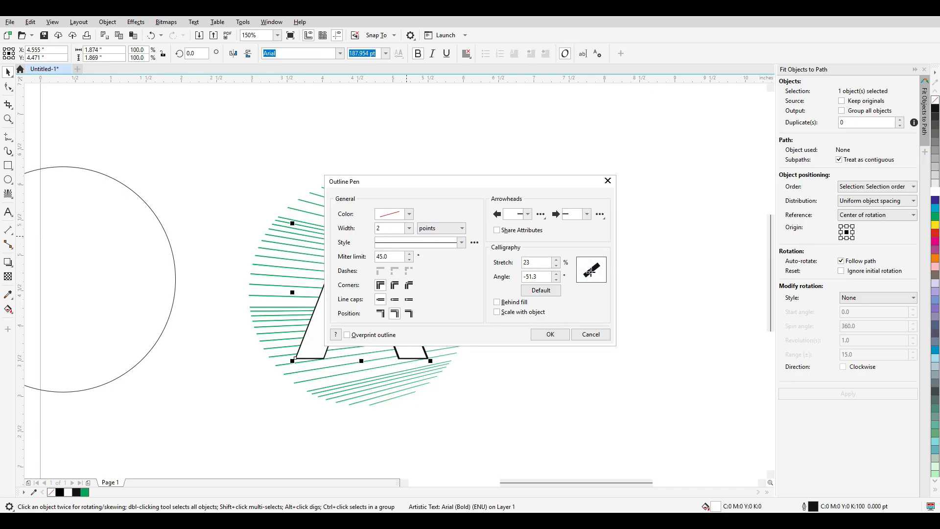
click(550, 336)
right_click(936, 219)
click(447, 182)
Step: Move the letter A and the Impact shape together about 0.26 inches upwards
drag(553, 142, 169, 435)
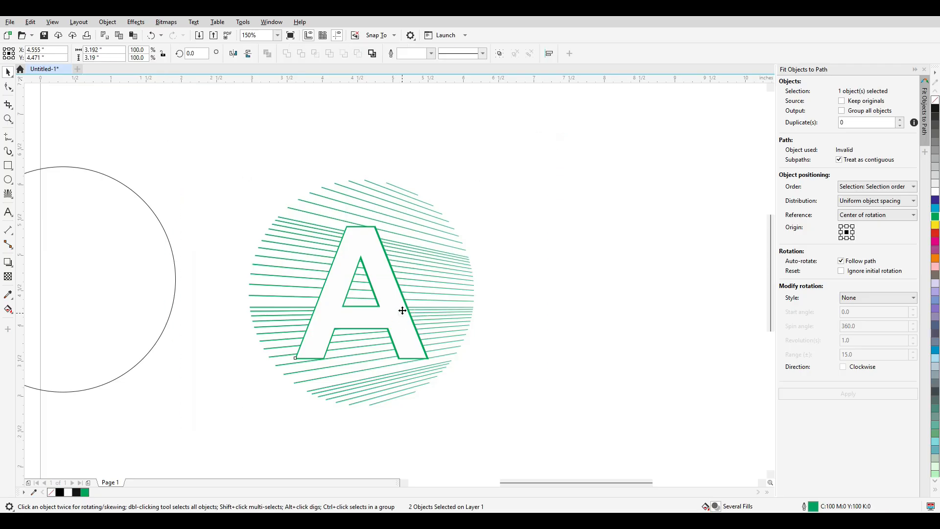
drag(402, 310, 402, 292)
click(553, 260)
Step: Add a drop shadow to the letter A
click(392, 267)
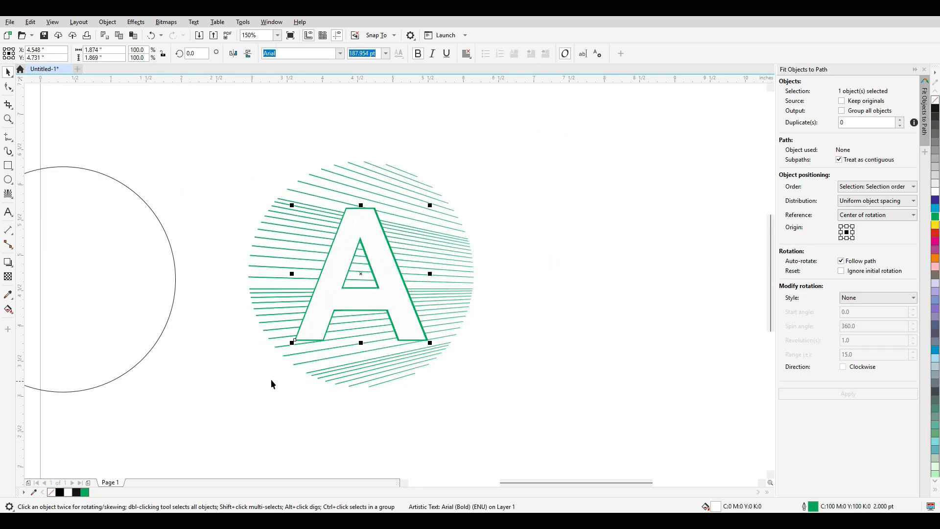
click(8, 212)
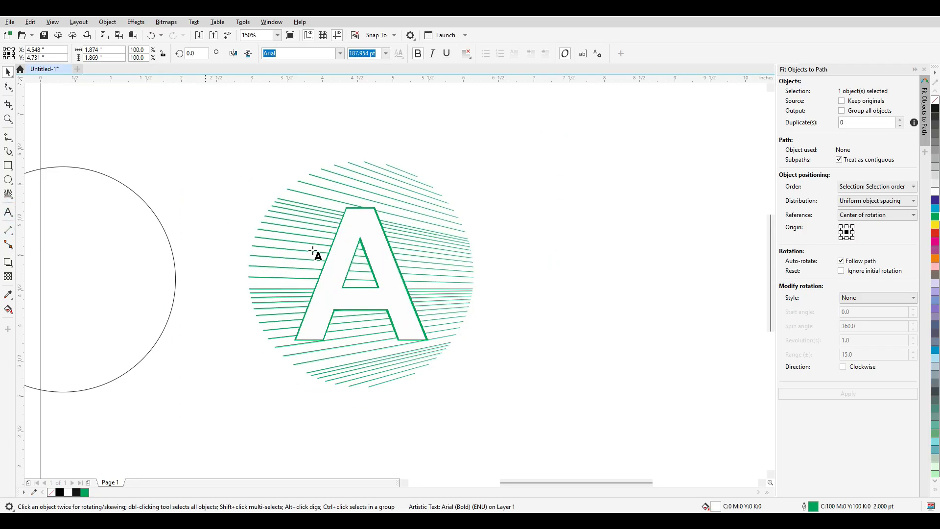
click(7, 262)
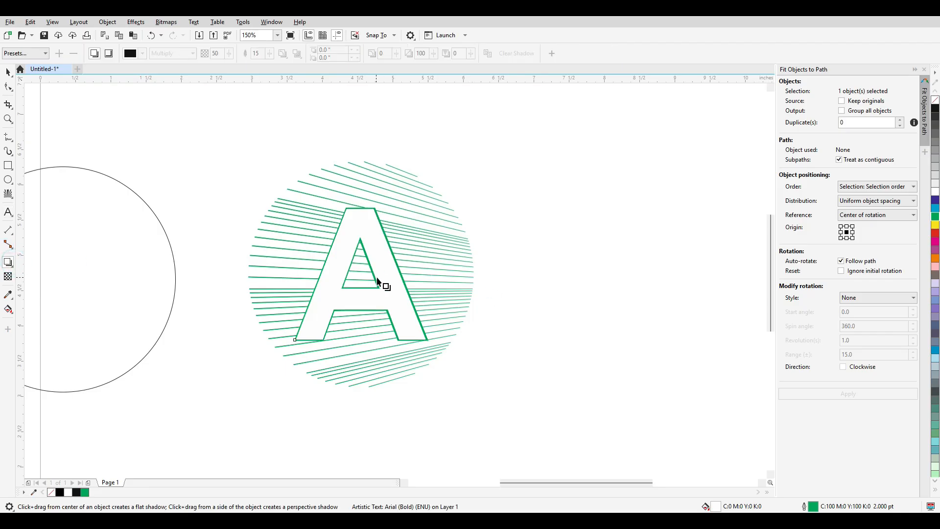
drag(377, 281, 417, 304)
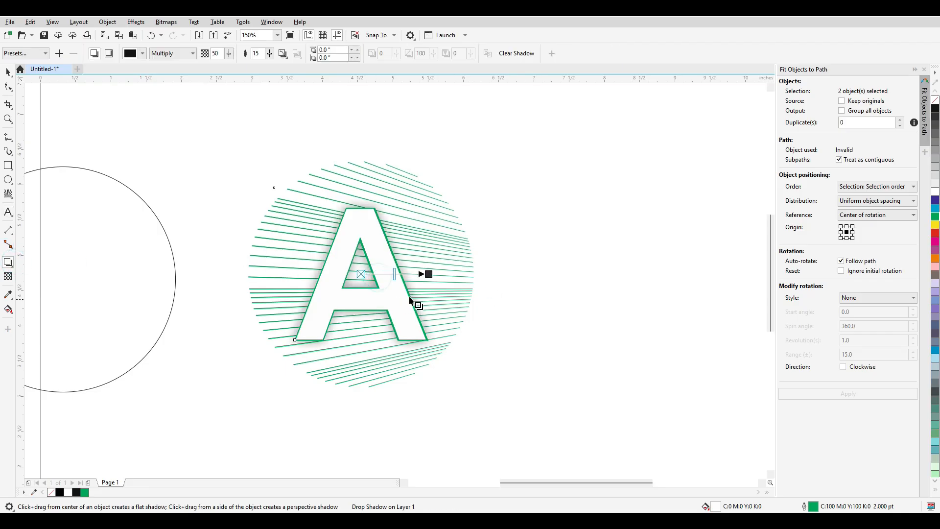
Step: Try a drop shadow opacity of 2, and set it to 10
double_click(219, 54)
text(2)
key(Return)
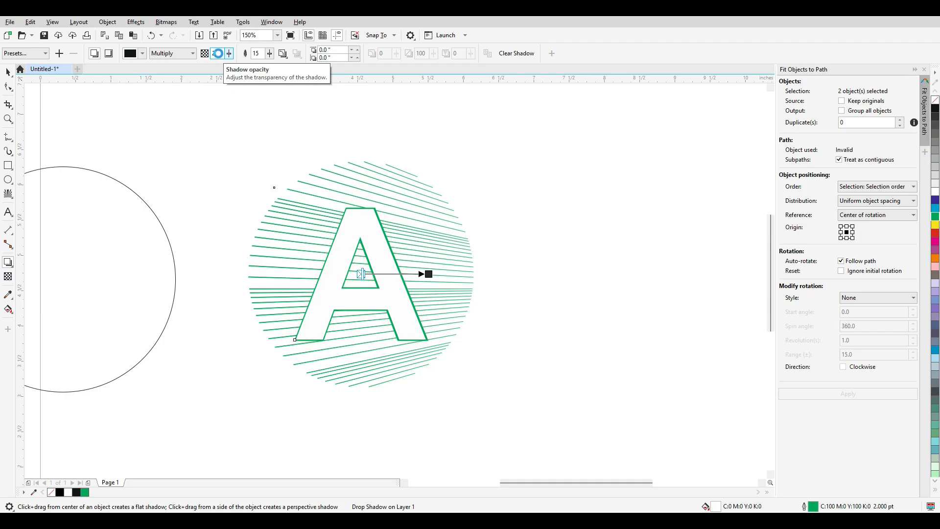
double_click(219, 53)
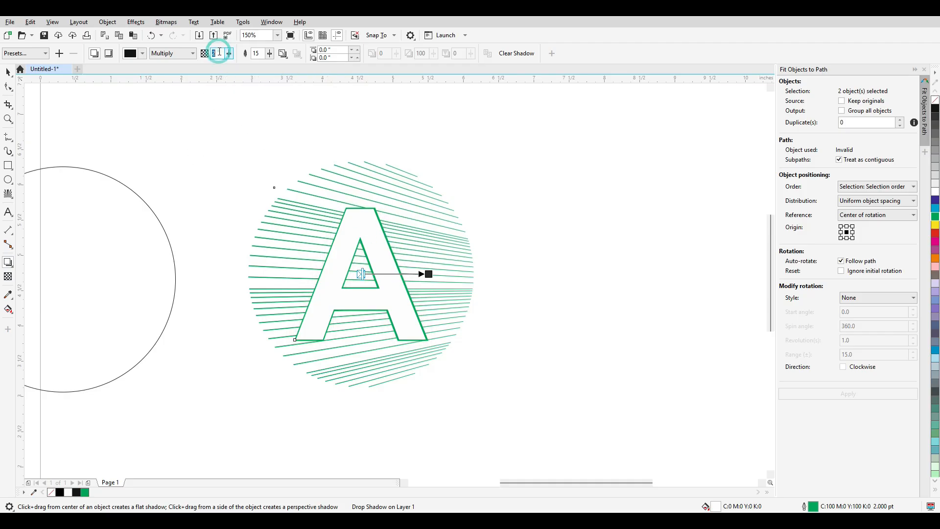
text(5)
text(10)
key(Return)
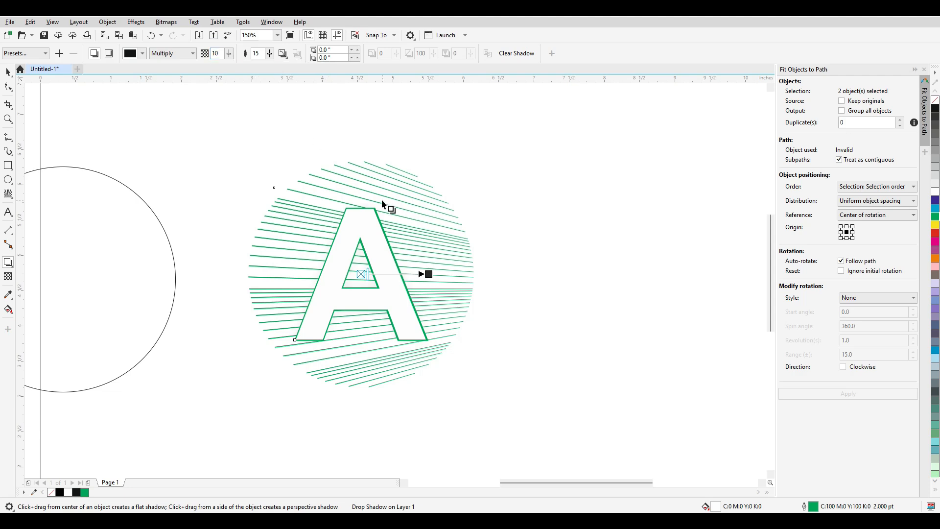
key(space)
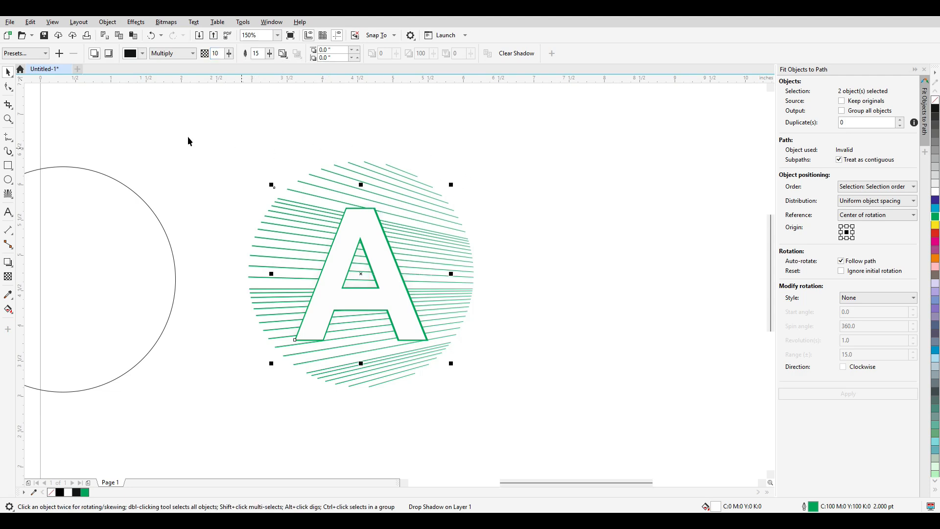
Step: Change the letter A's shadow to an inner shadow with an opacity of 2
click(109, 53)
click(94, 53)
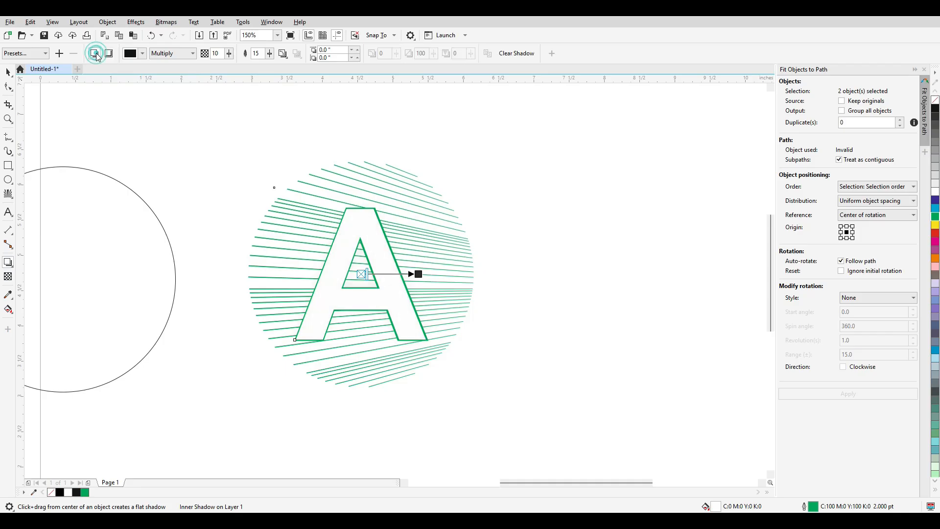
click(109, 53)
double_click(216, 53)
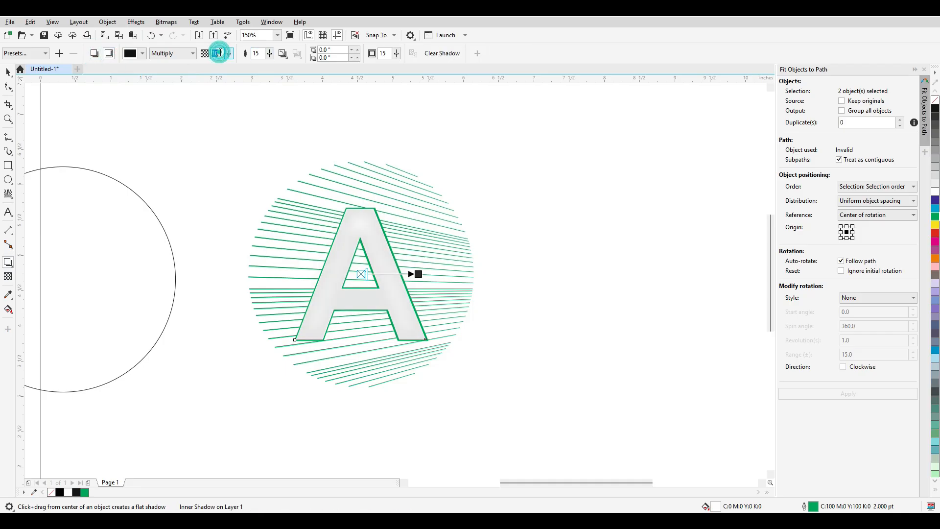
text(2)
key(Return)
key(space)
click(417, 182)
Step: Examine the letter A with its inner shadow on the green line circle, close up and on the whole page
scroll(357, 223, down, 1)
scroll(407, 276, up, 1)
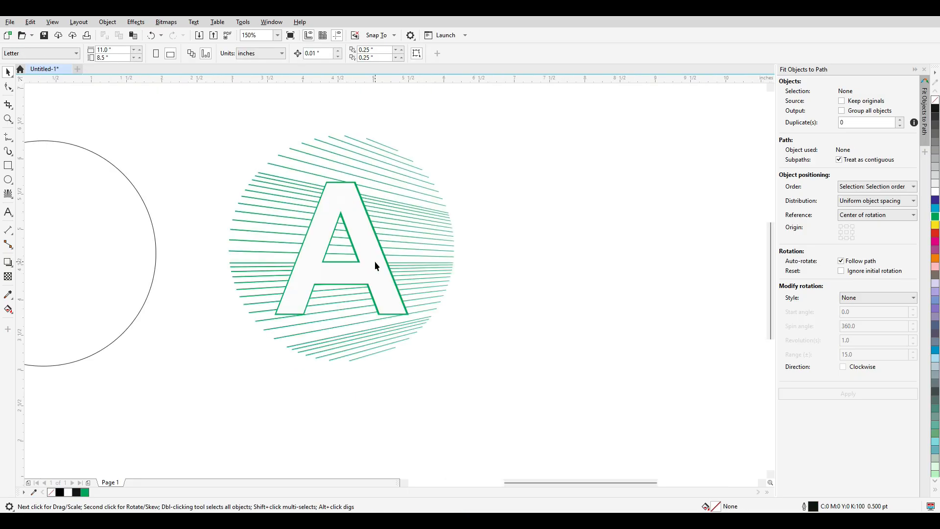
click(375, 260)
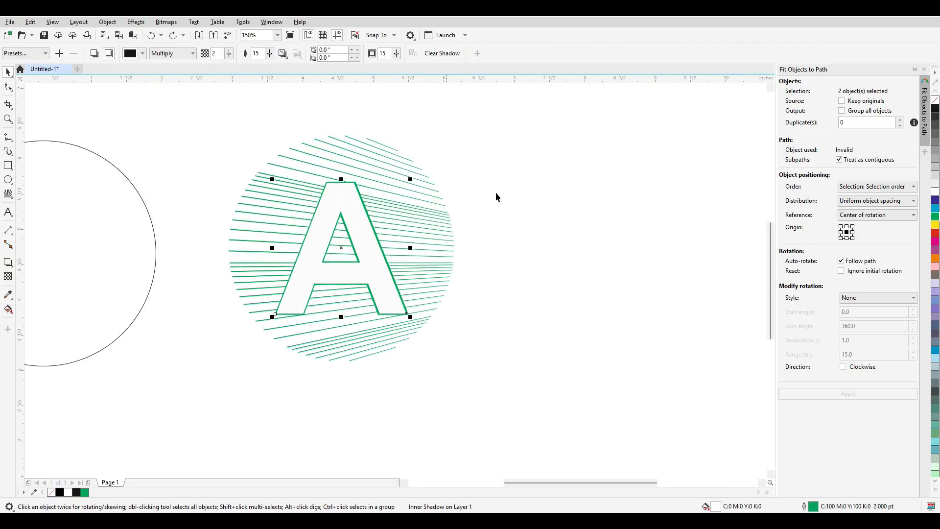
click(571, 182)
click(344, 194)
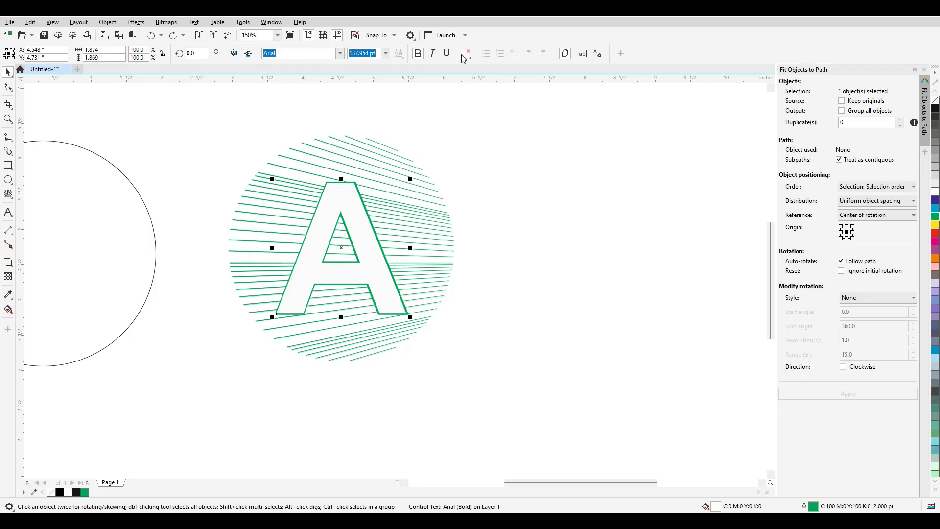
click(582, 228)
scroll(343, 233, down, 1)
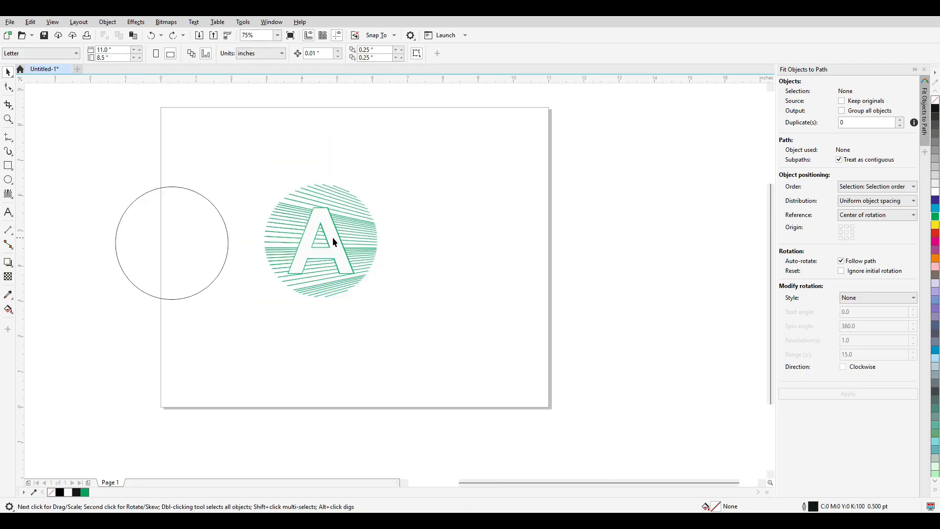
scroll(314, 228, up, 1)
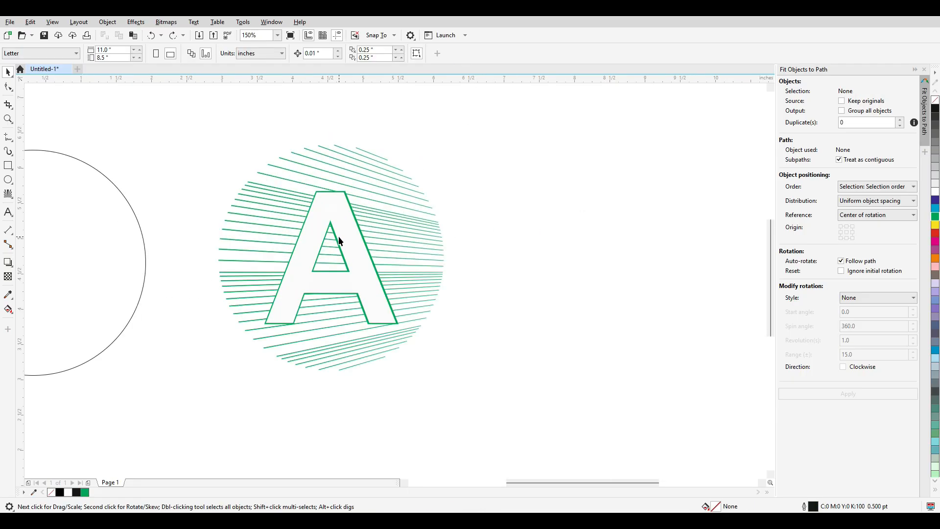